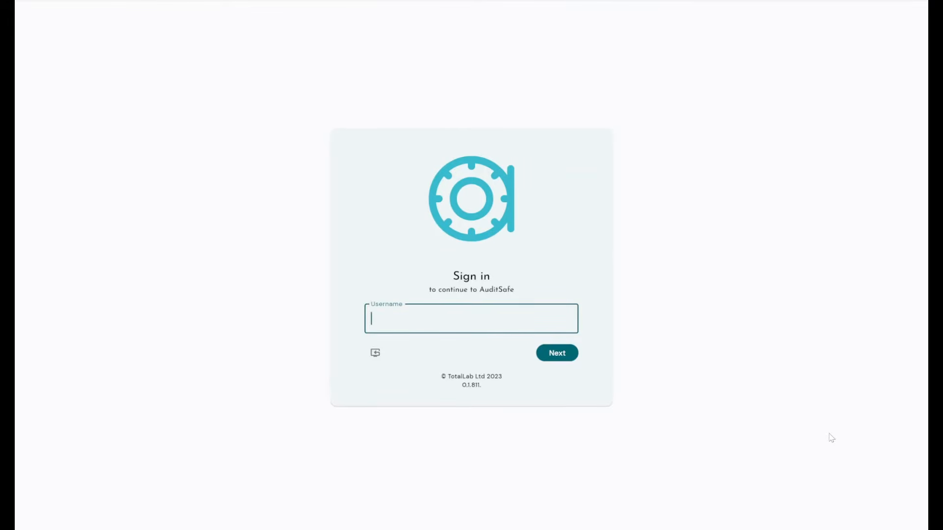
- Enter the username and account password, briefly revealing the password to check it
type("test")
key("Return")
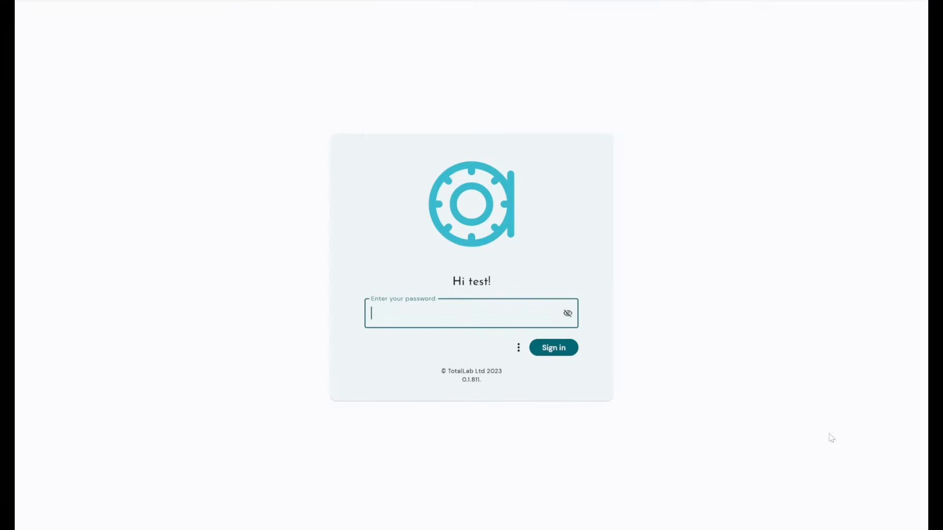
type("••••")
key("Return")
left_click(568, 314)
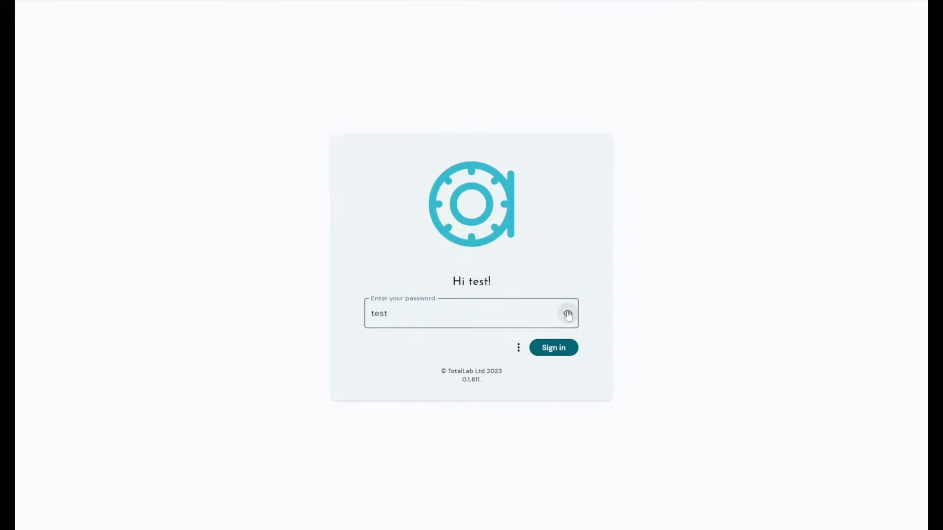
left_click(568, 315)
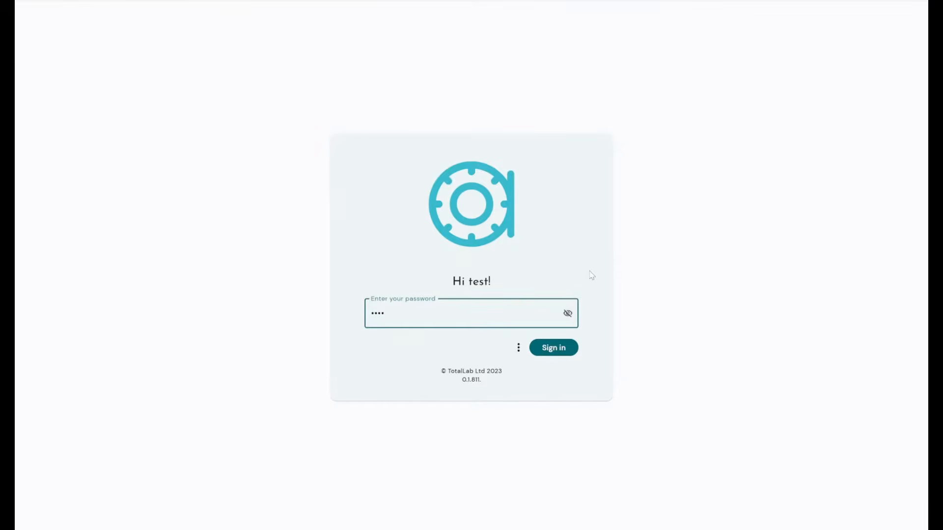
- Open the Change Password form from the extra sign-in options, then cancel it
left_click(518, 348)
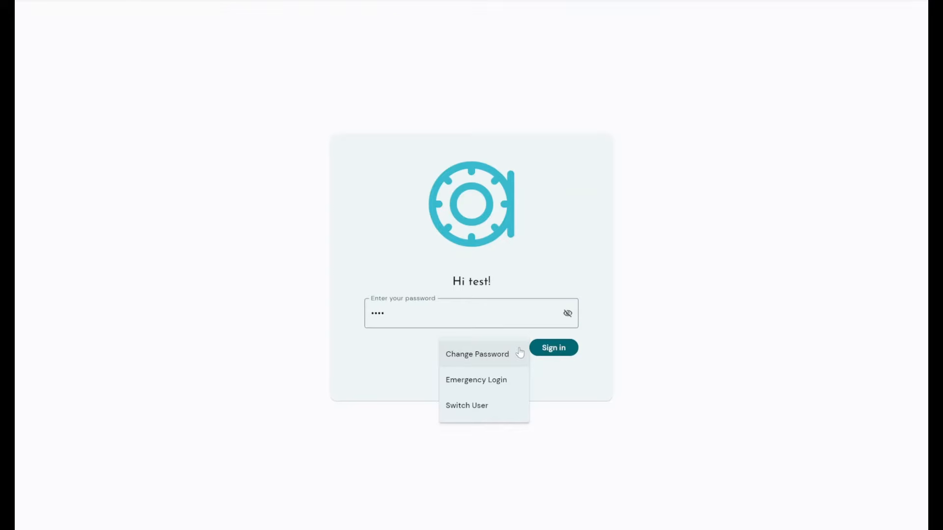
left_click(520, 353)
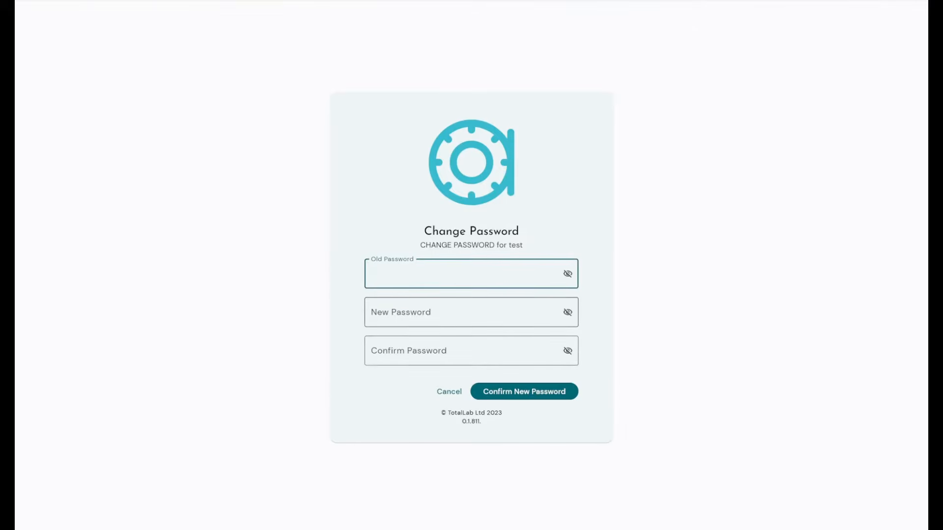
left_click(447, 396)
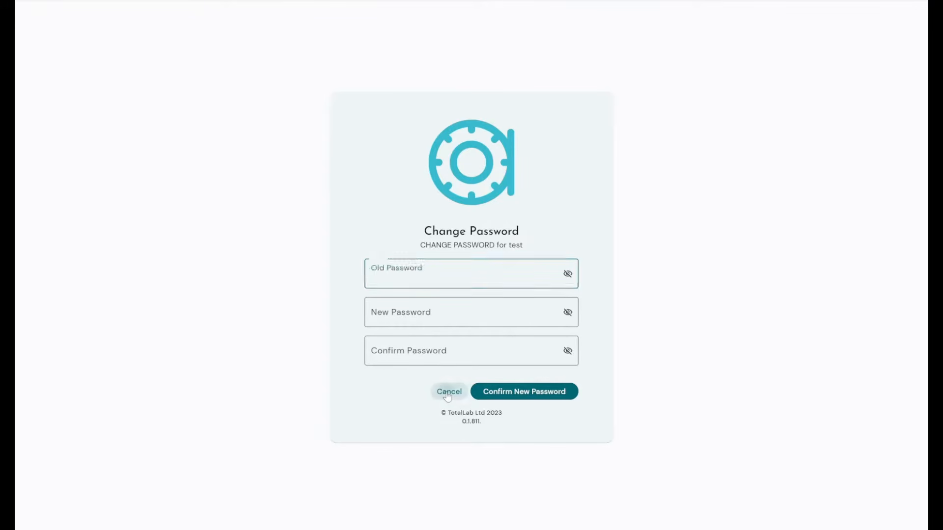
- Re-enter the username and return to the empty password prompt
type("test")
key("Return")
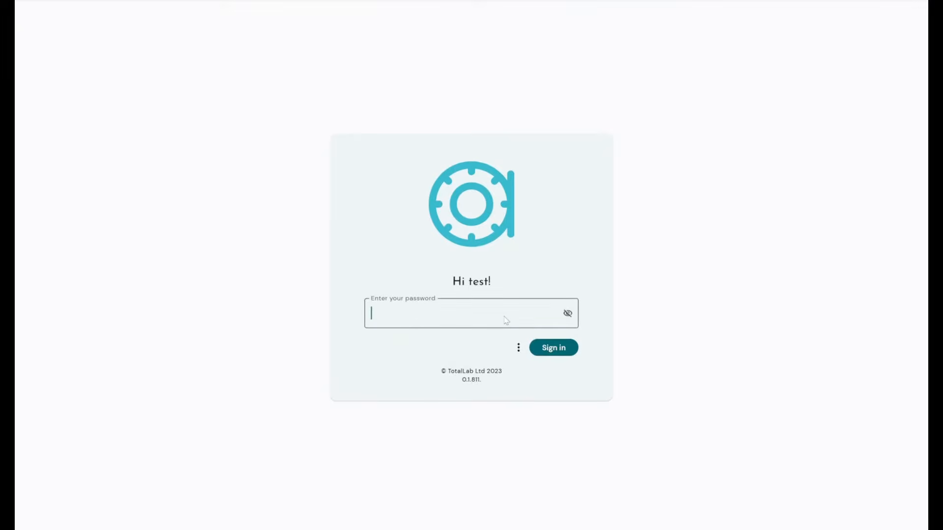
left_click(518, 348)
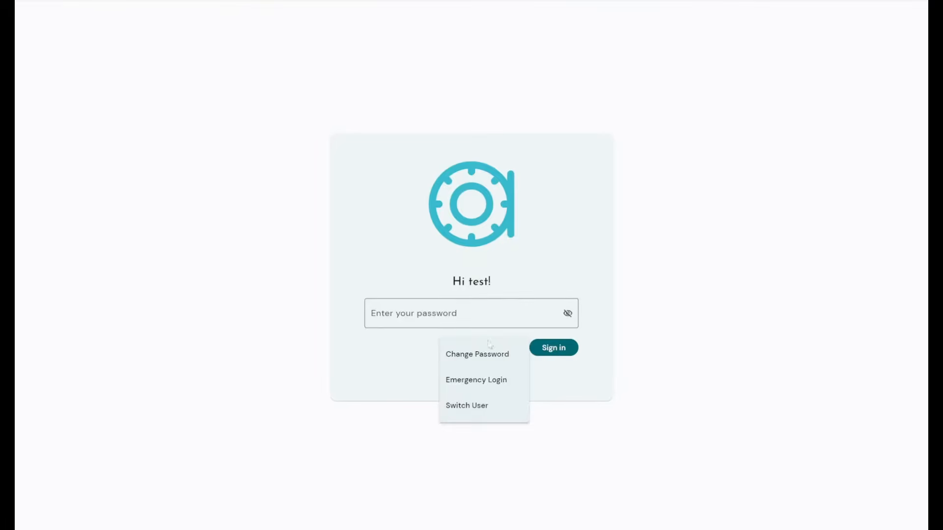
left_click(488, 315)
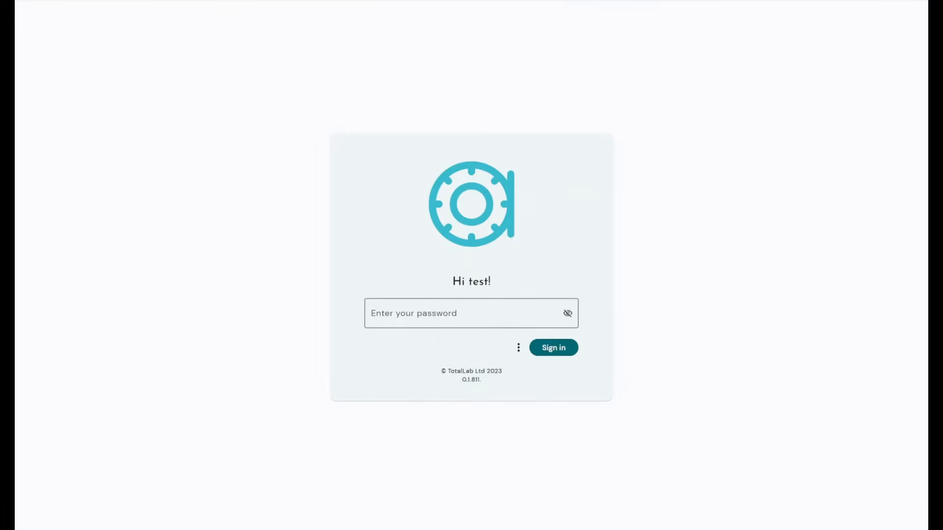
- Sign in with the account password
left_click(488, 315)
type("••••")
key("Return")
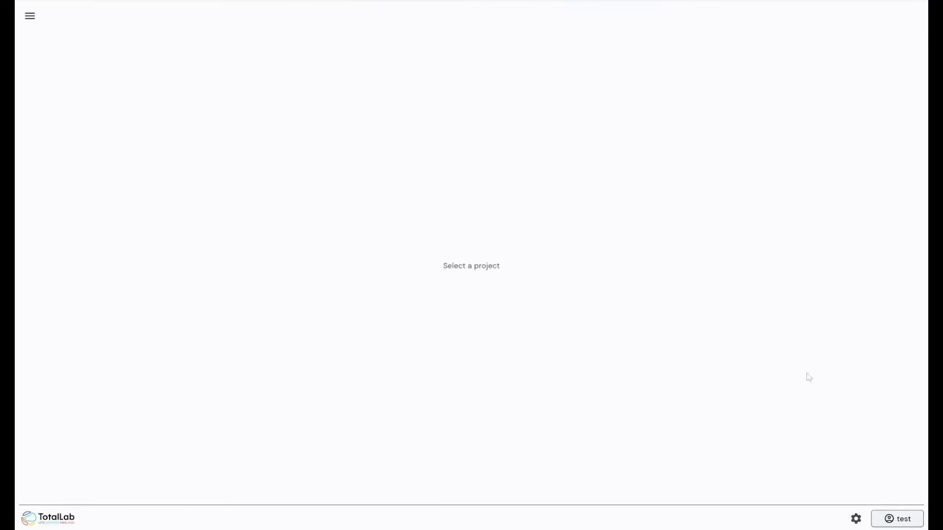
- Log out, then sign back in with the username and password
left_click(893, 523)
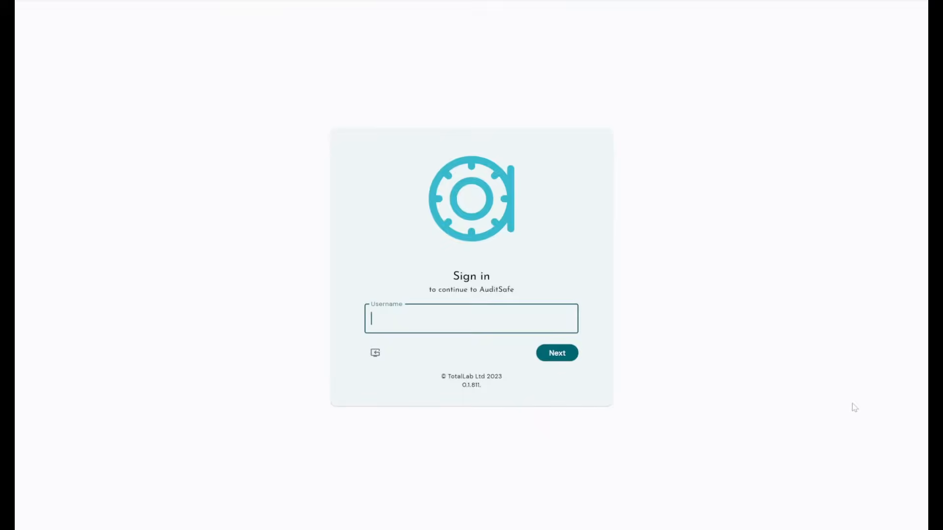
type("test")
key("Return")
type("test")
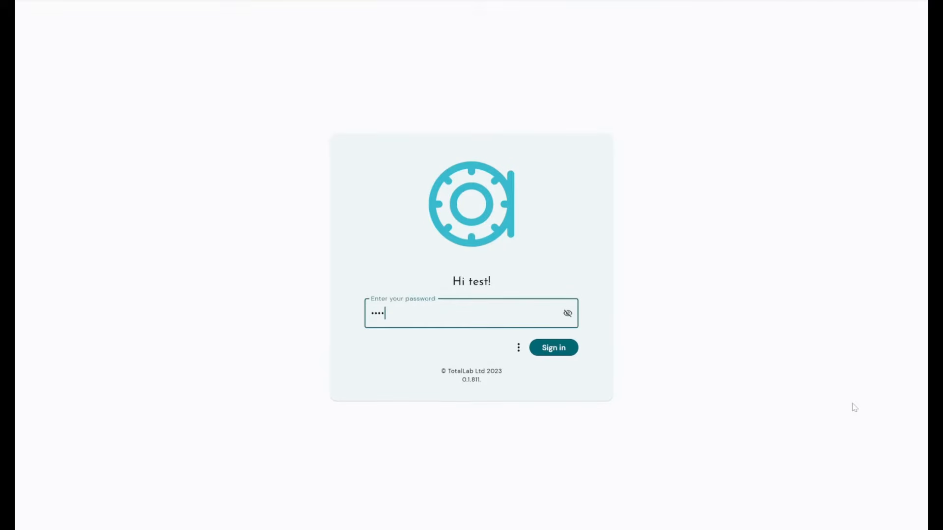
key("Return")
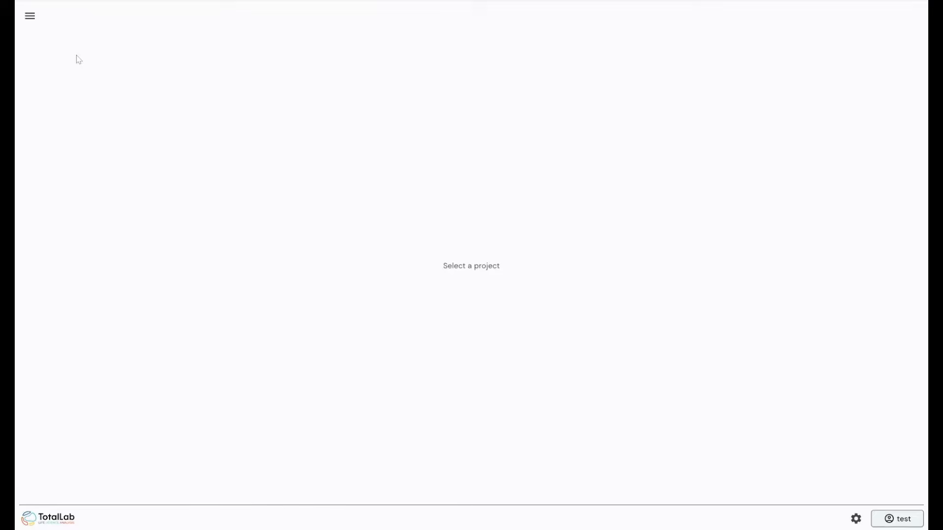
- Filter the My Projects list with the search term 'tes' so only Test1 remains
left_click(31, 19)
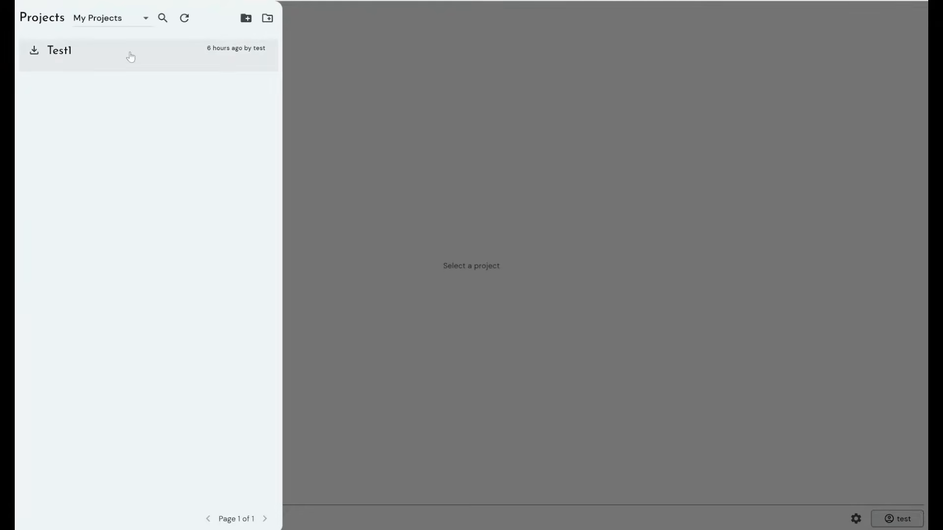
left_click(137, 23)
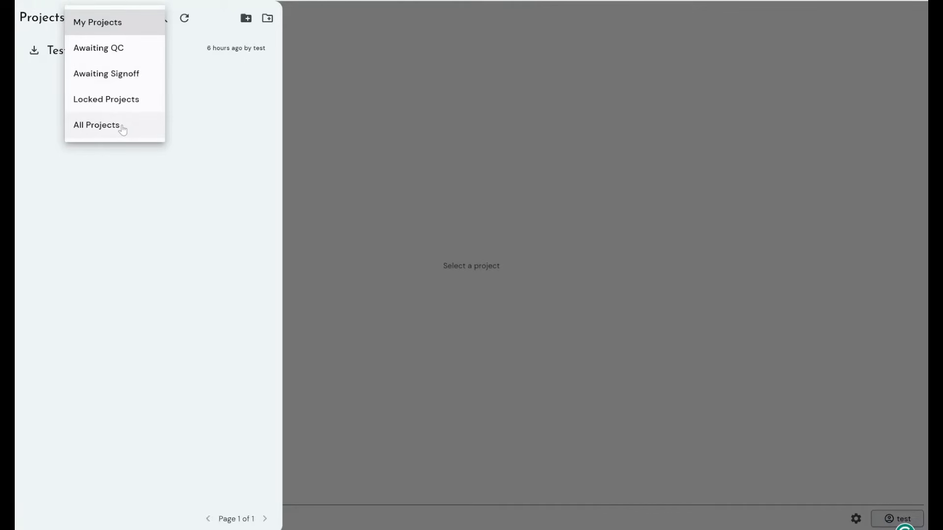
left_click(123, 129)
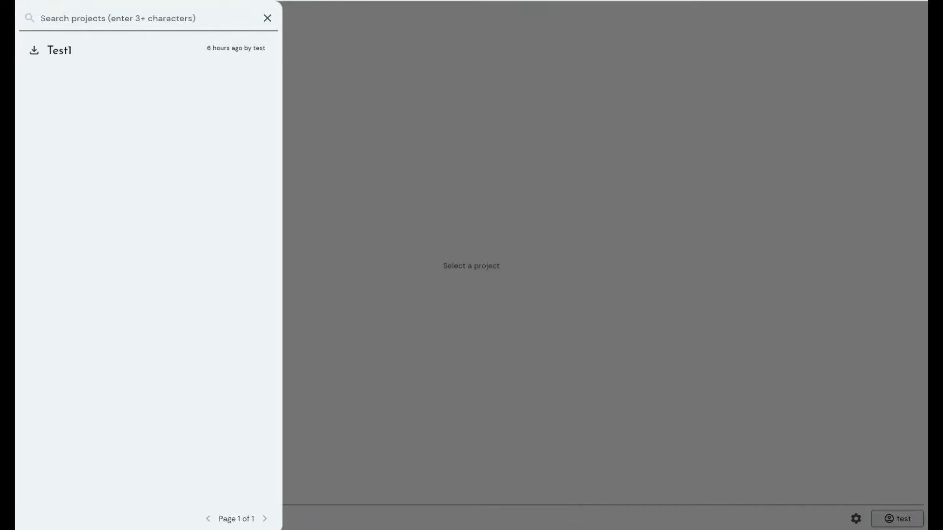
type("t")
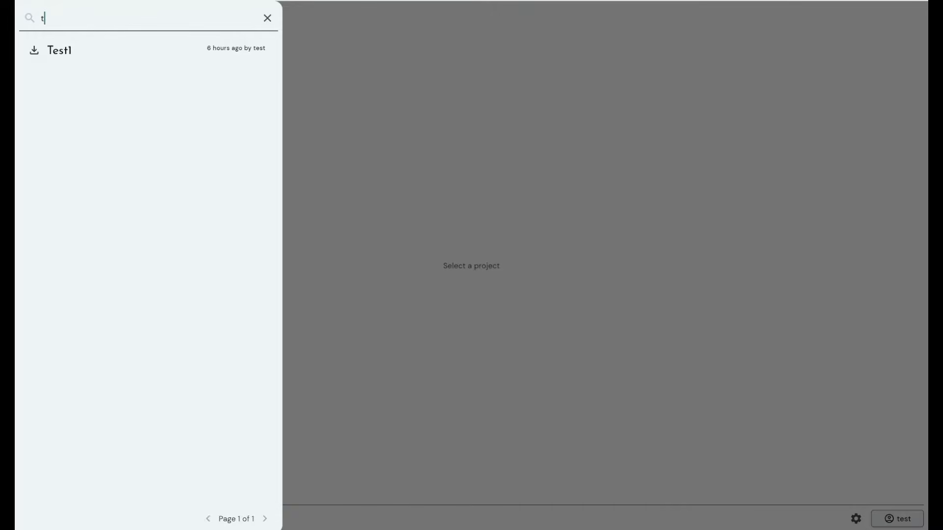
key("BackSpace")
type("hih")
key("BackSpace")
key("BackSpace")
key("BackSpace")
type("tes")
key("BackSpace")
key("BackSpace")
key("BackSpace")
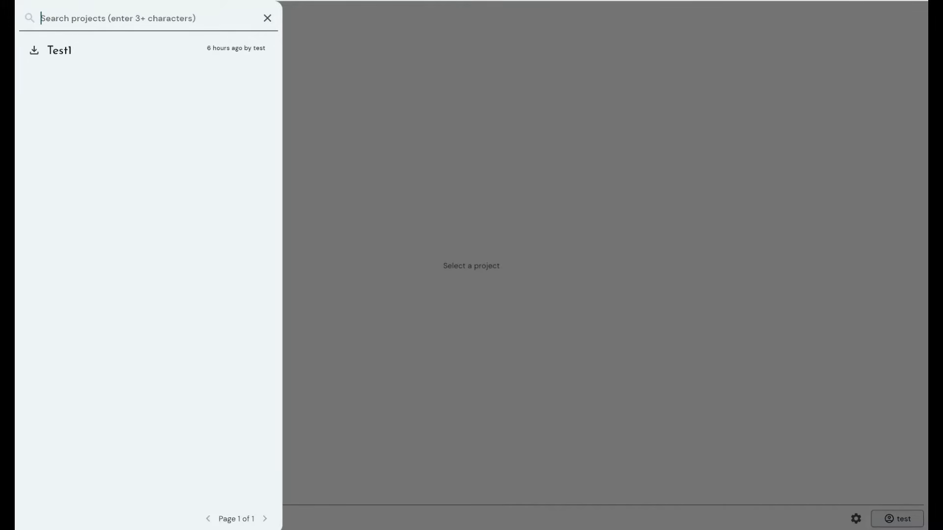
left_click(267, 19)
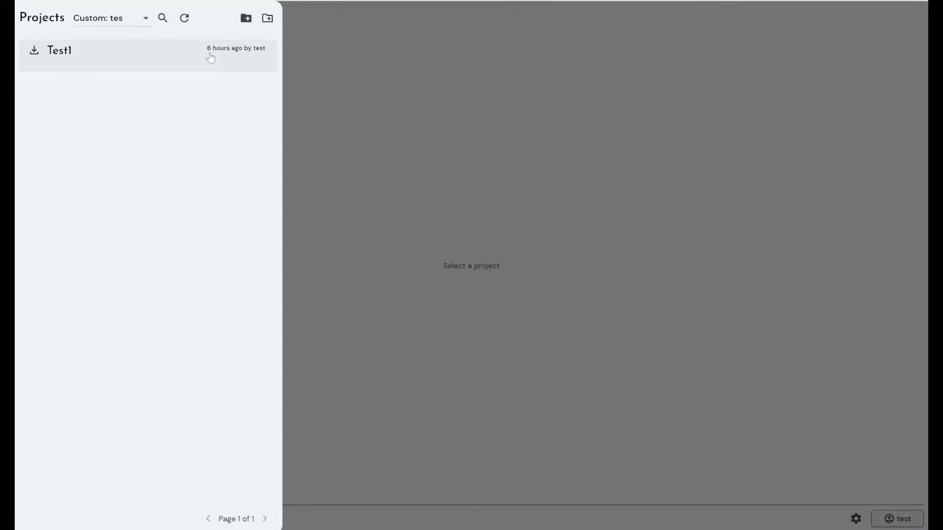
- Start a new project named Test2 and attach the image 38-1200 ee p2ea sf9 gel1.tif
left_click(247, 18)
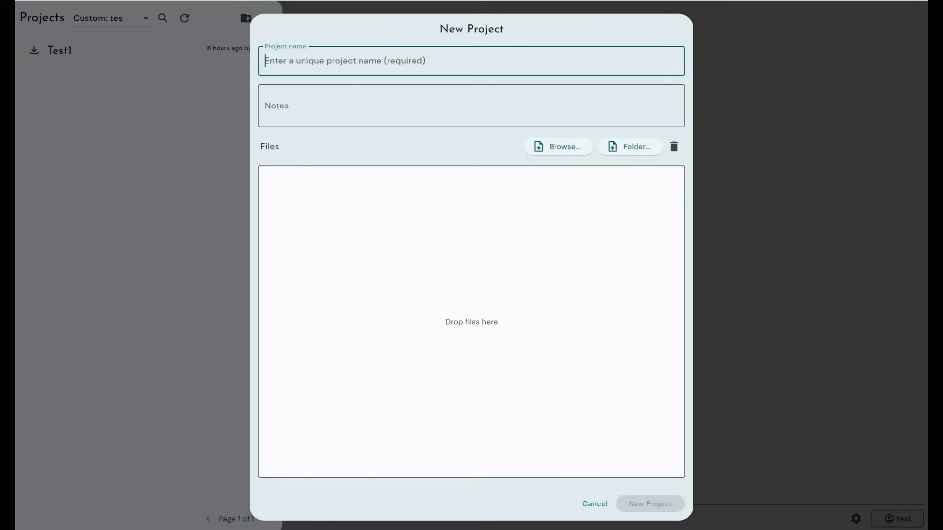
type("Test1")
key("BackSpace")
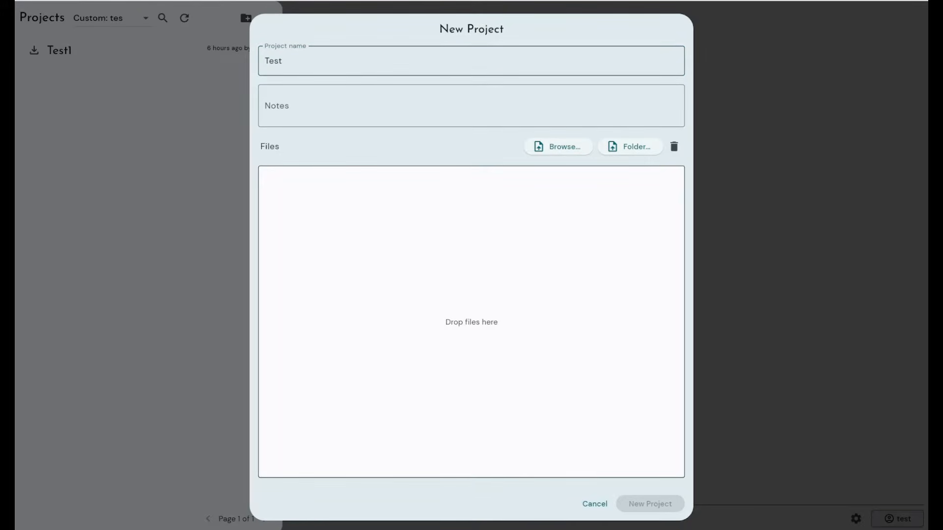
type("2")
key("Tab")
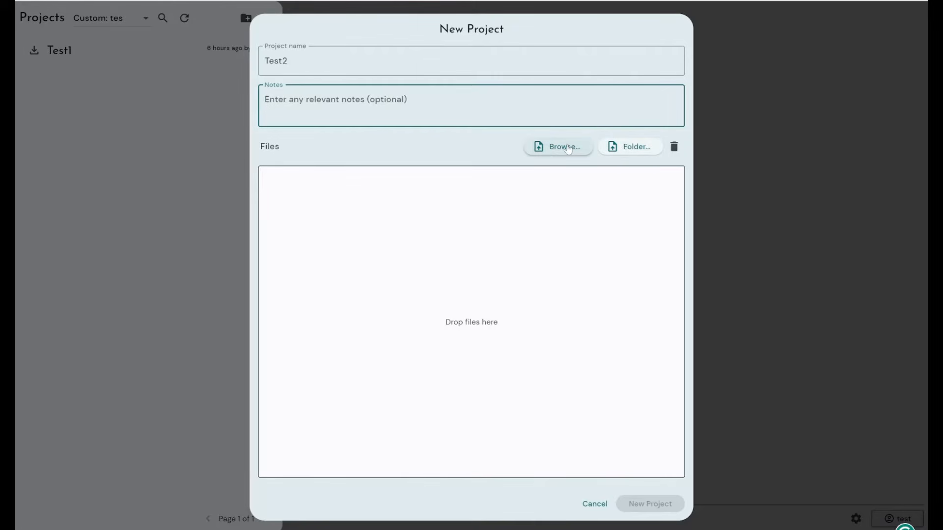
left_click(633, 153)
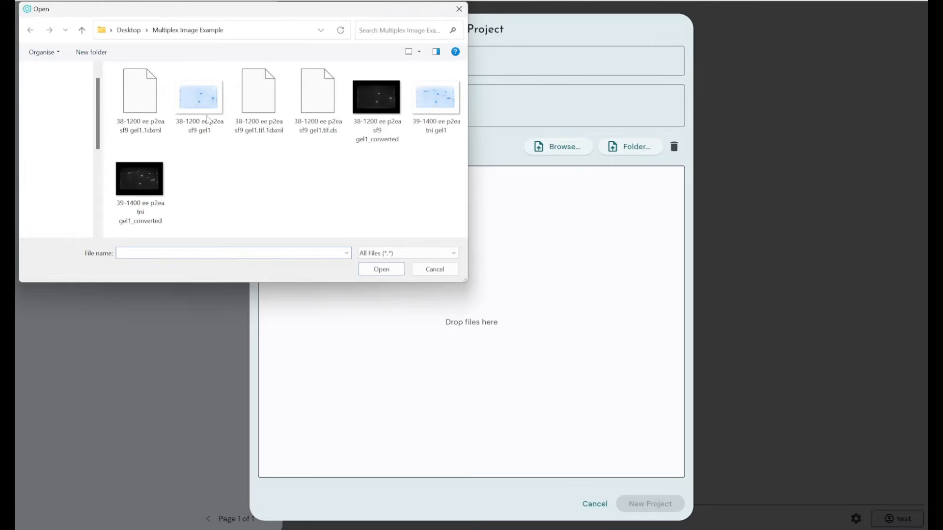
double_click(207, 119)
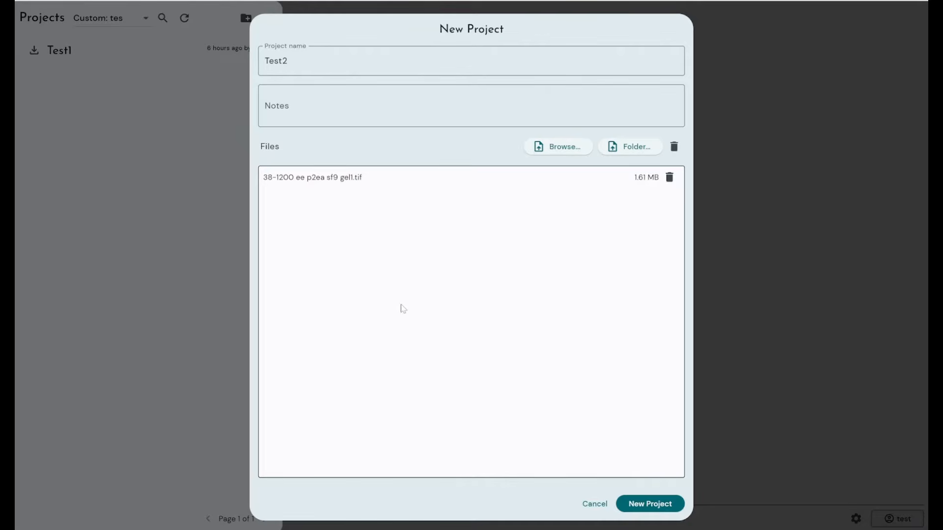
- Create the Test2 project with its gel image and open its Revision 1 page
left_click(651, 504)
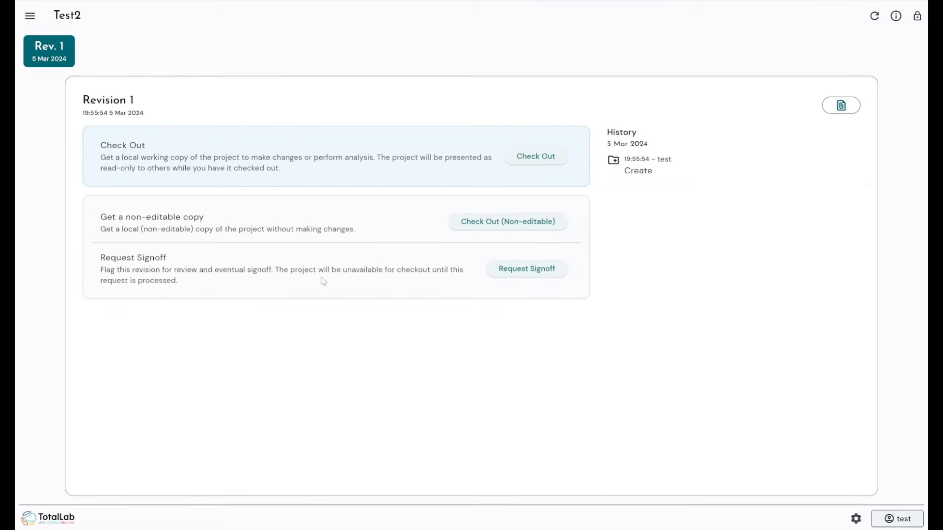
- Check out Test2 Revision 1 as your working copy
left_click(531, 158)
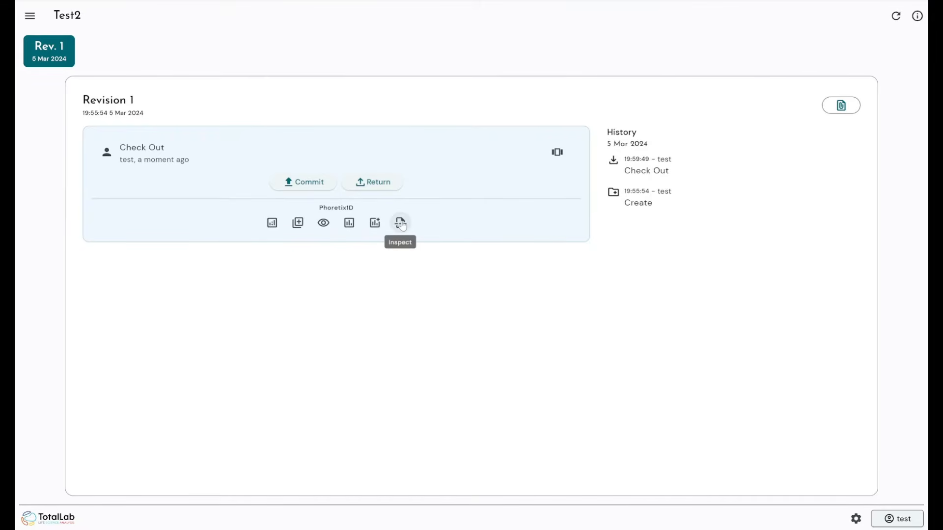
- Load the gel image 38-1200 ee p2ea sf9 gel1.tif into Phoretix 1D's Image Setup step
left_click(274, 225)
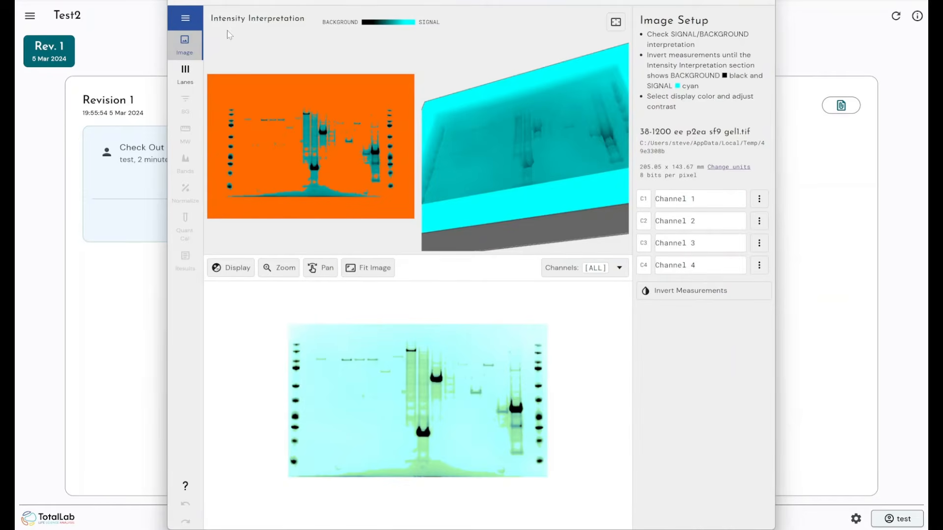
left_click(185, 19)
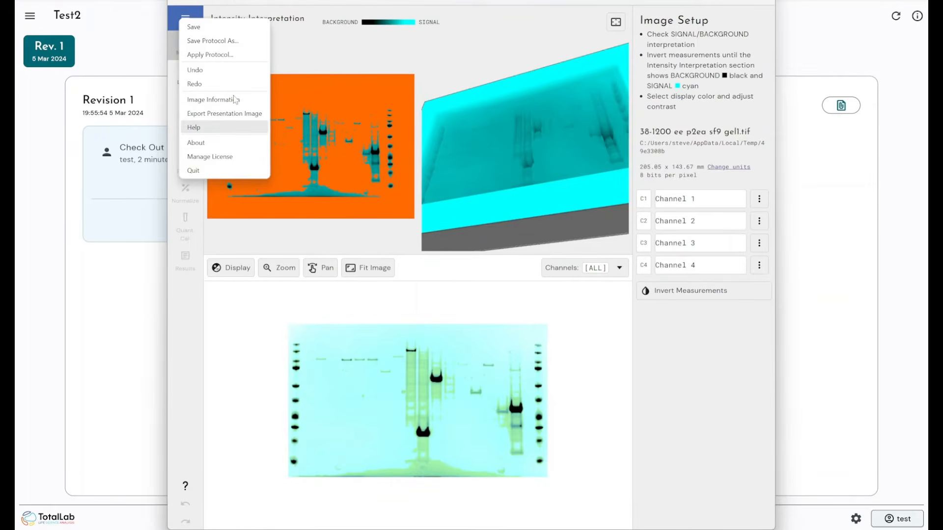
- Invert measurements so the signal shows cyan on black in the 3-D view
left_click(309, 59)
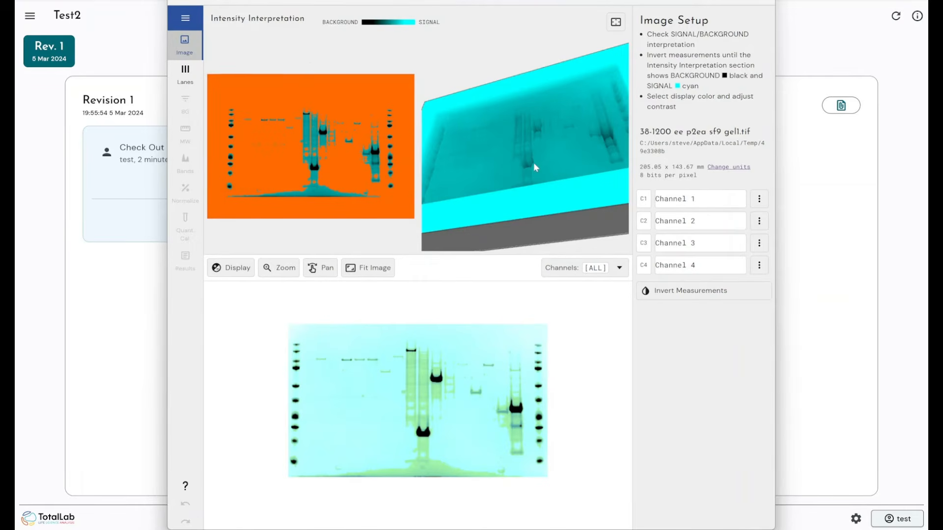
left_click_drag(535, 163, 564, 183)
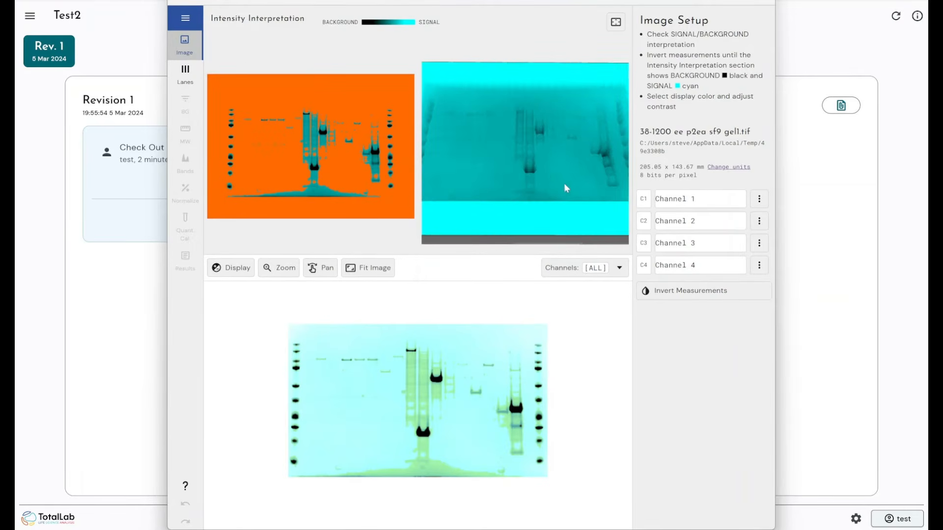
left_click(656, 294)
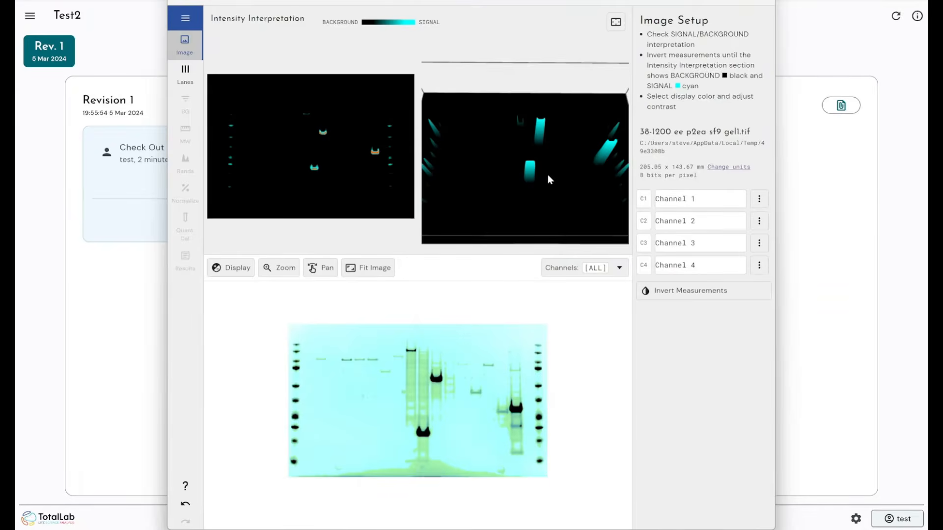
left_click_drag(548, 175, 545, 151)
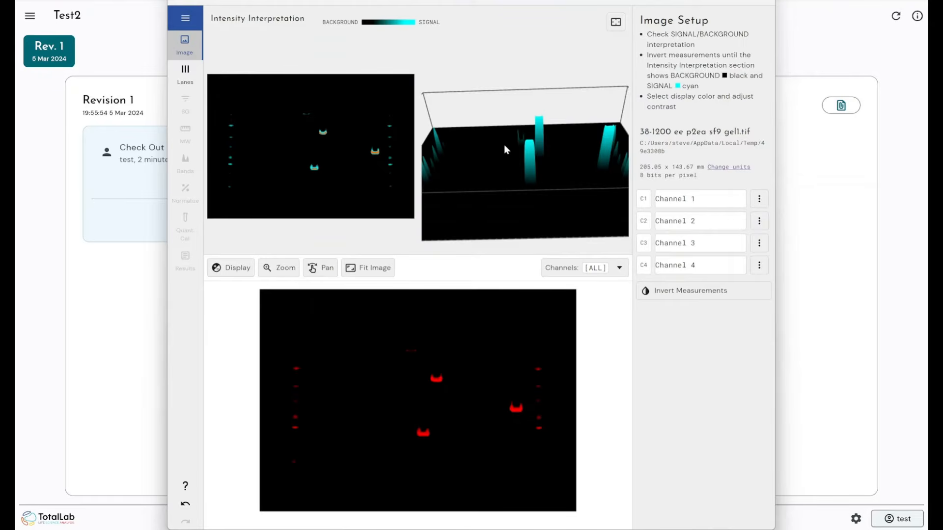
- Raise Channel 1's lower display bound to 162, then go to lane definition
left_click(600, 268)
left_click(672, 320)
left_click(230, 270)
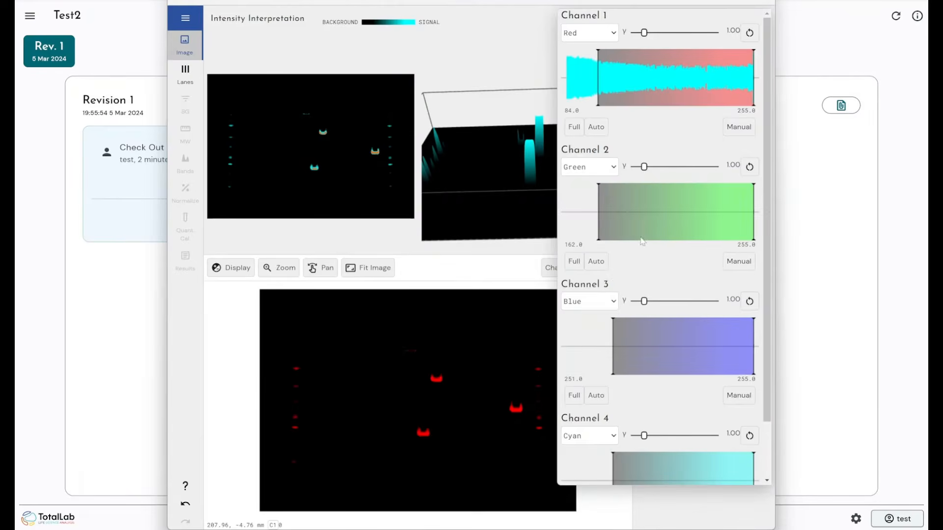
left_click_drag(598, 79, 672, 93)
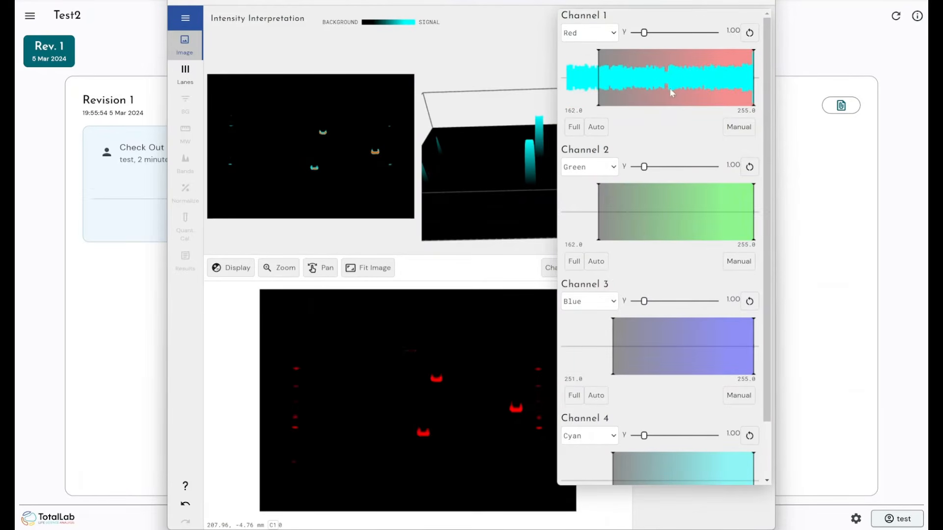
left_click(266, 328)
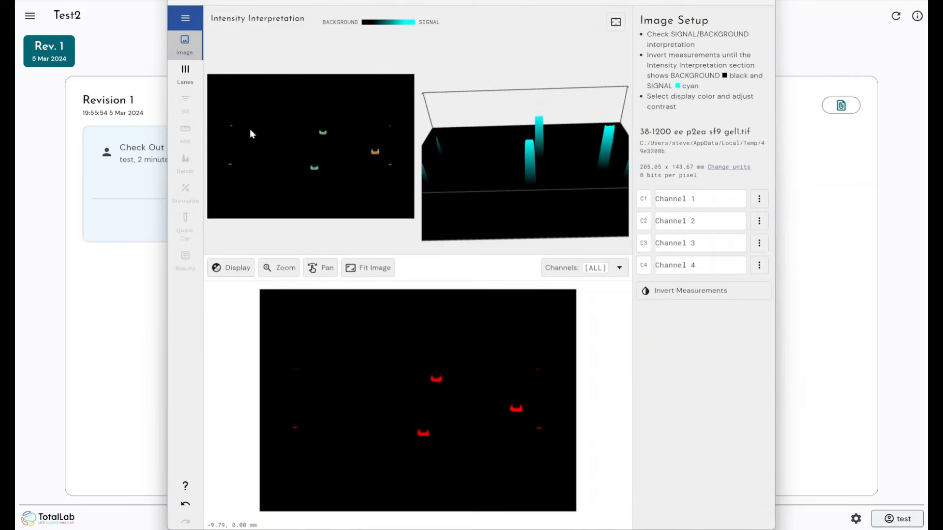
left_click(192, 74)
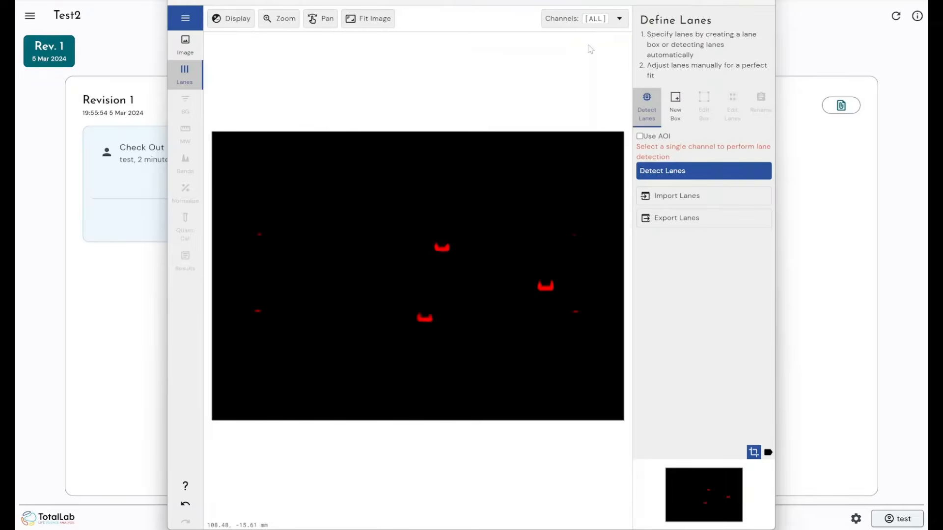
- Uncheck Channels 4, 3 and 2, leaving only Channel 1, and auto-detect the 11 lanes
left_click(584, 18)
left_click(555, 125)
left_click(555, 105)
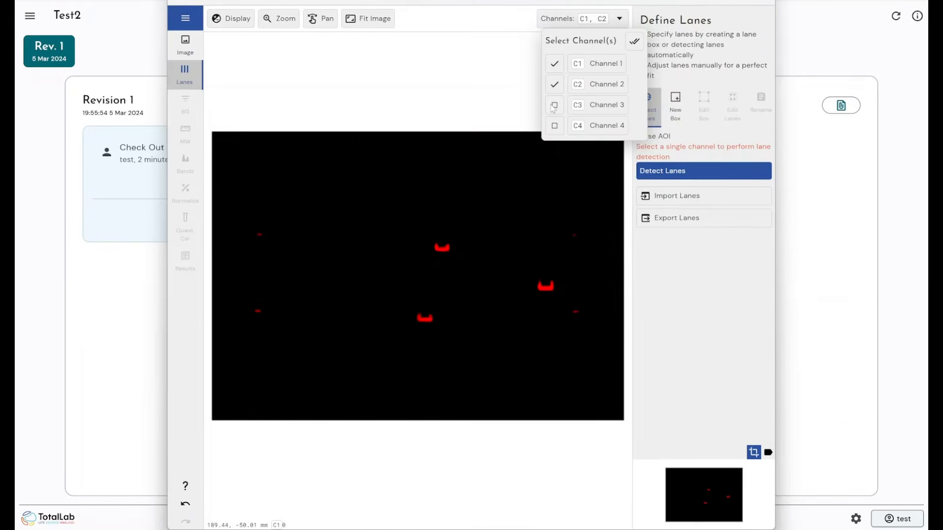
left_click(555, 84)
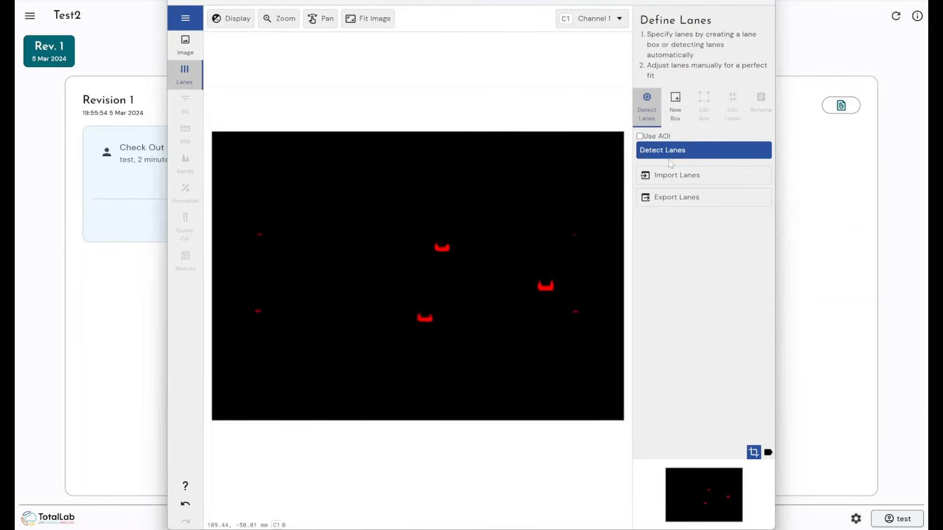
left_click(670, 156)
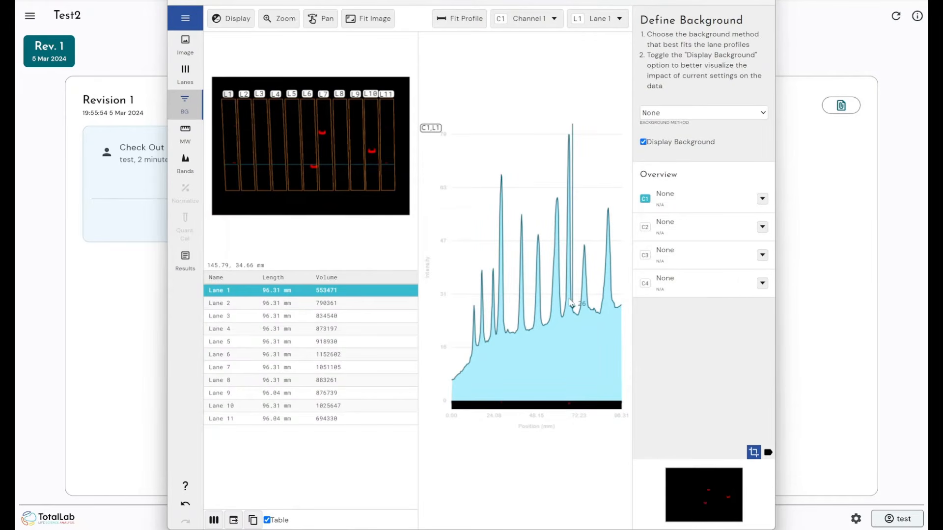
- Apply a Rolling Ball background (radius 20), then advance past MW to the Bands step
left_click(702, 112)
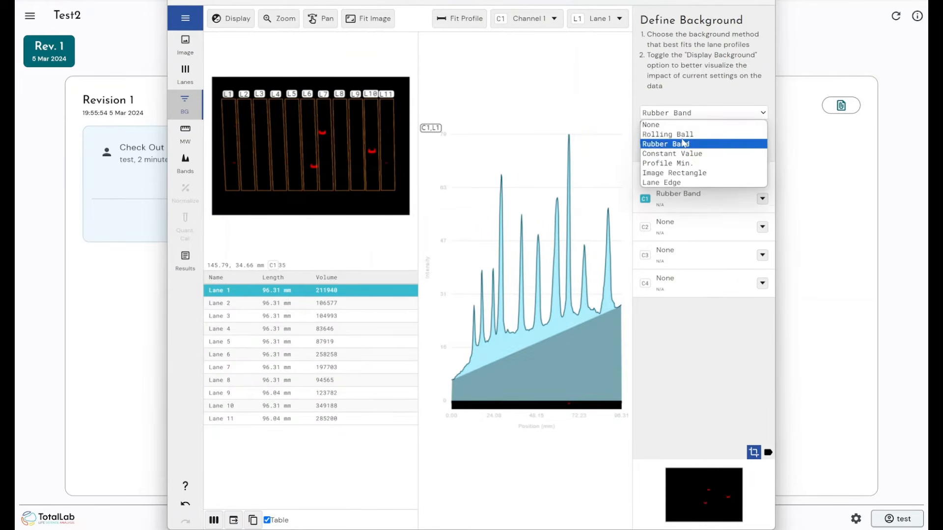
left_click(668, 133)
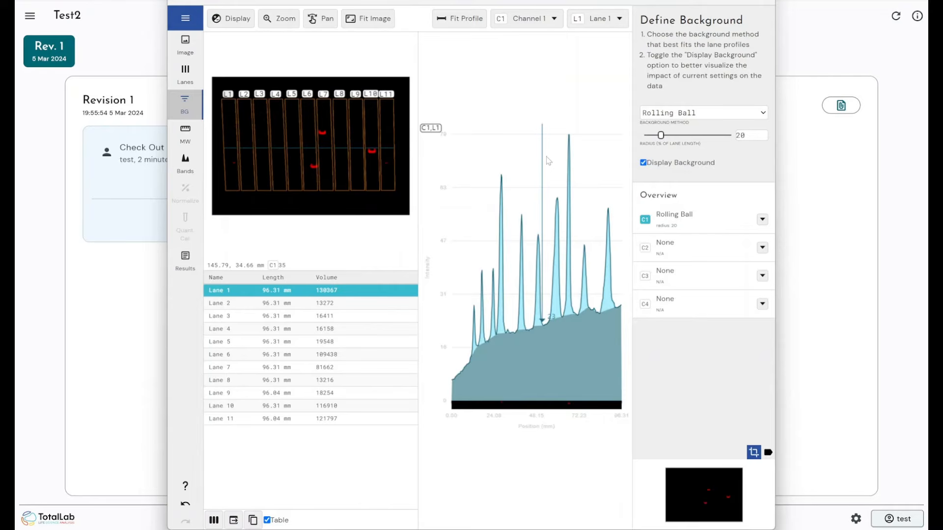
left_click(185, 133)
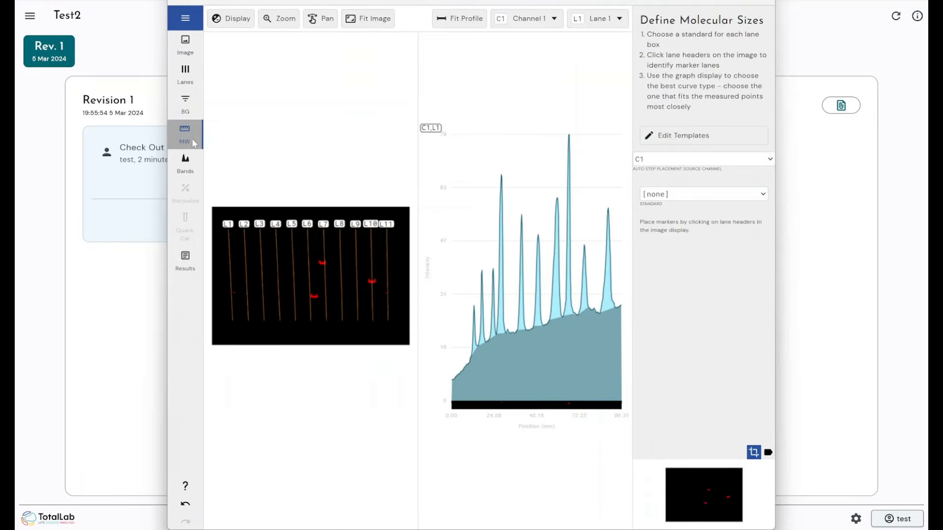
left_click(185, 163)
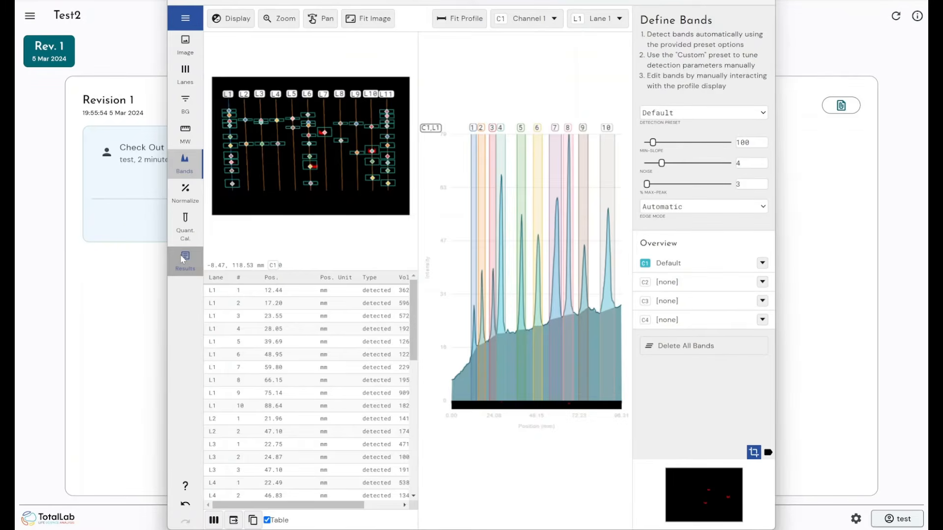
- Review the band volumes and 11 lane volumes in Results, then close Phoretix 1D
left_click(181, 255)
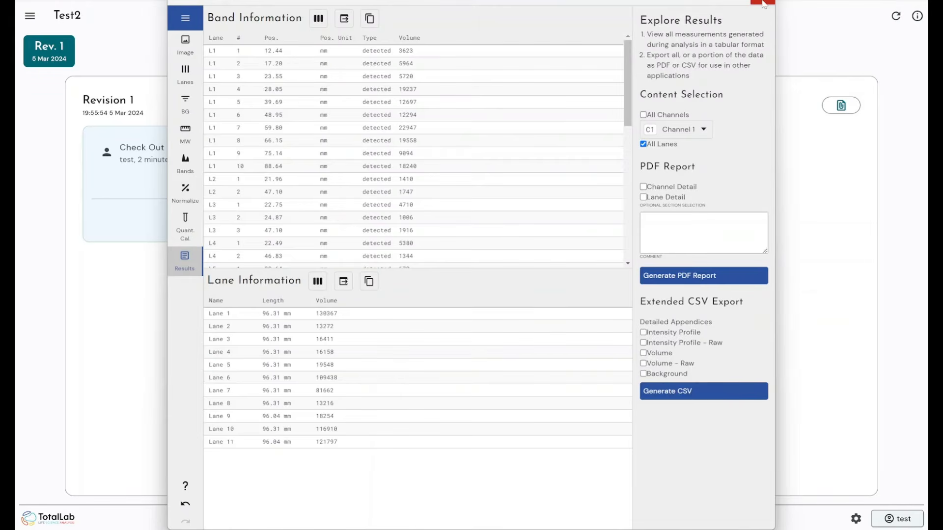
left_click(762, 2)
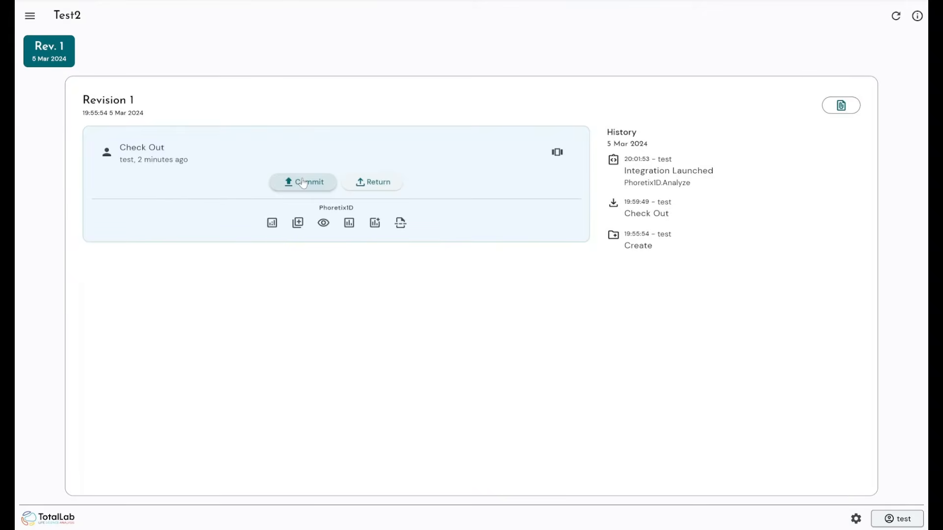
- Commit the checked-out Test2 project with the note 'sosjijdifjo' to create Revision 2
left_click(303, 182)
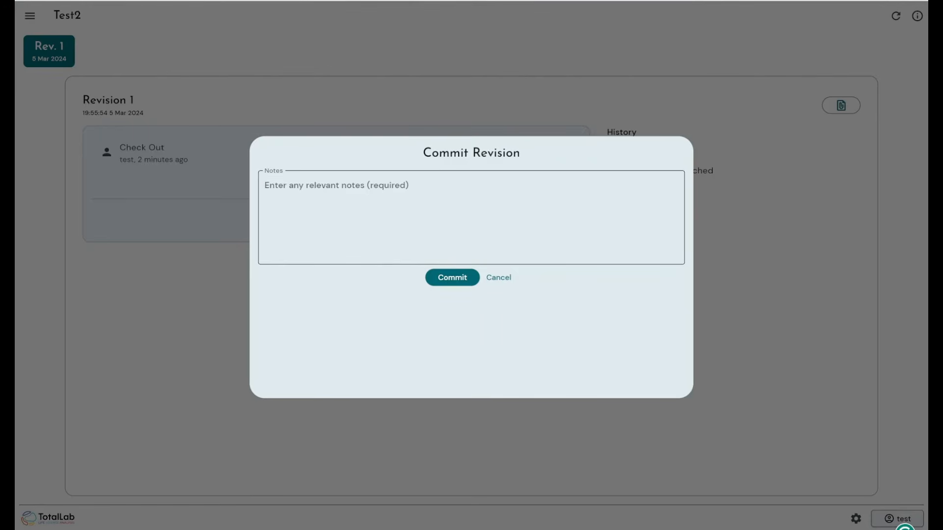
type("sosjijdifj")
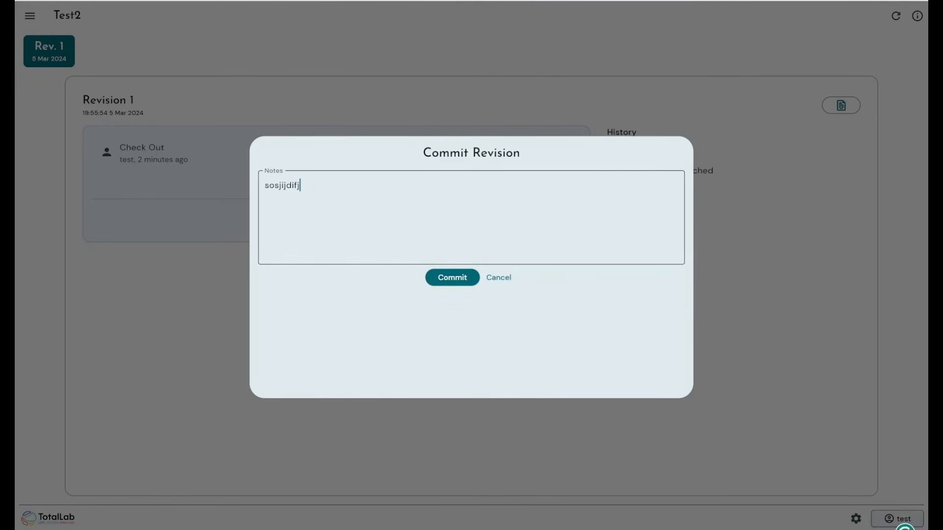
type("o")
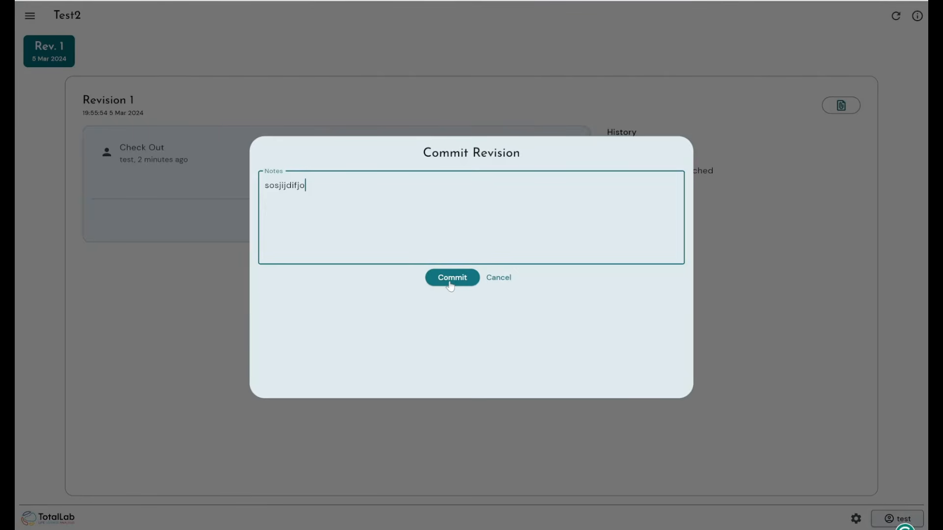
left_click(450, 284)
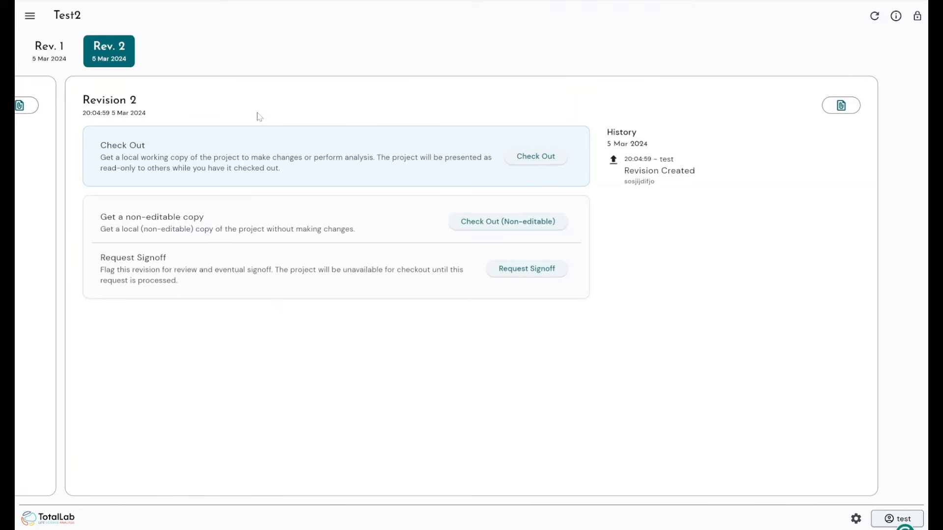
- Switch to the Rev. 1 tab to see its Commit, Integration, Check Out and Create history
left_click(58, 56)
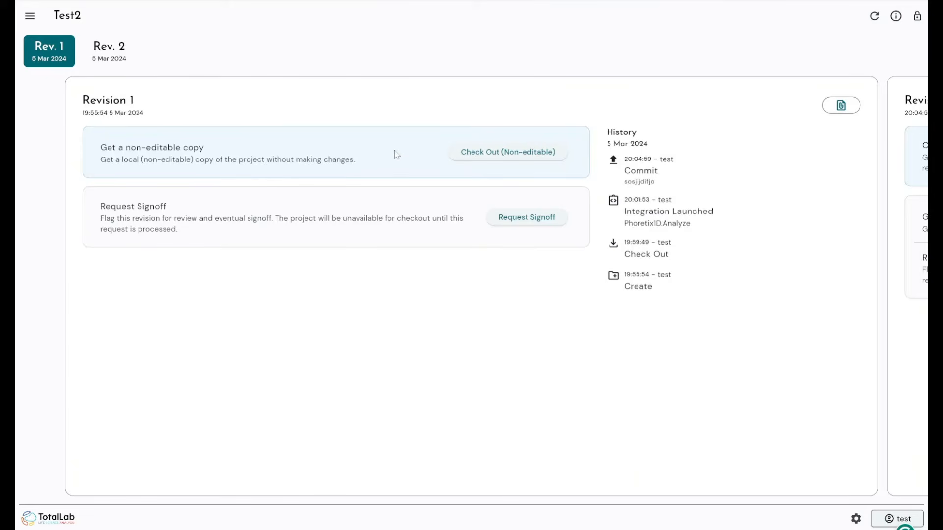
left_click(109, 49)
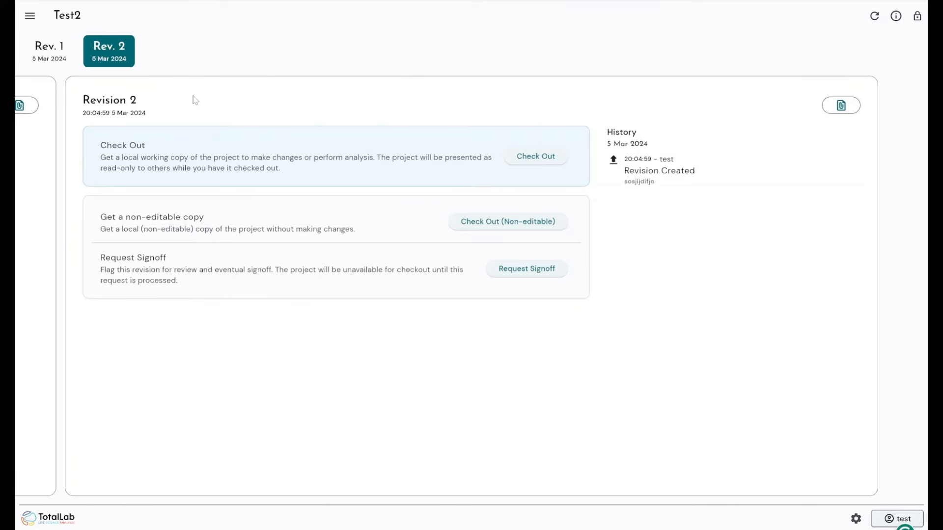
left_click(49, 50)
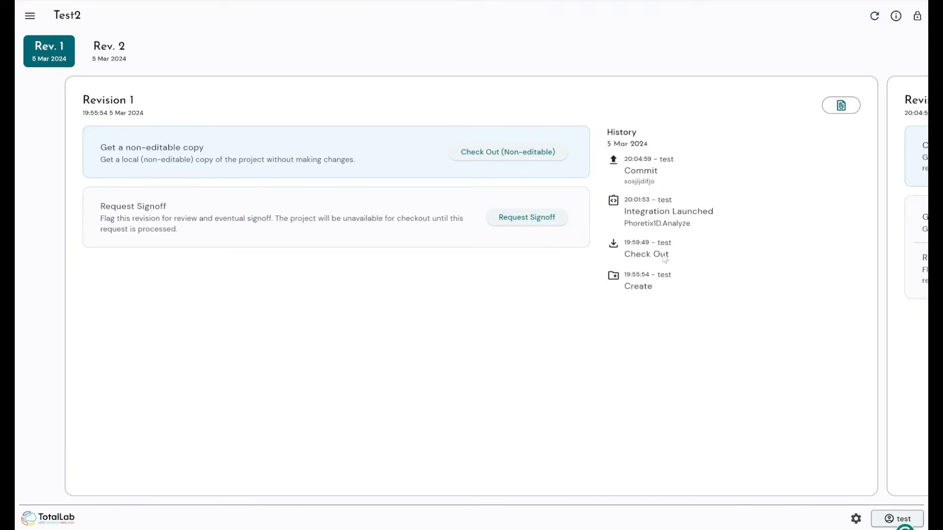
left_click(647, 180)
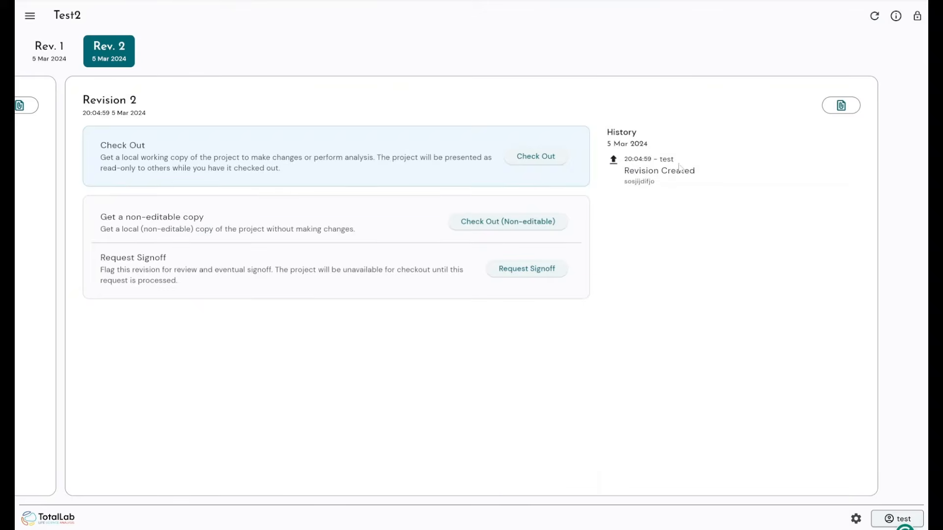
left_click_drag(661, 205, 785, 222)
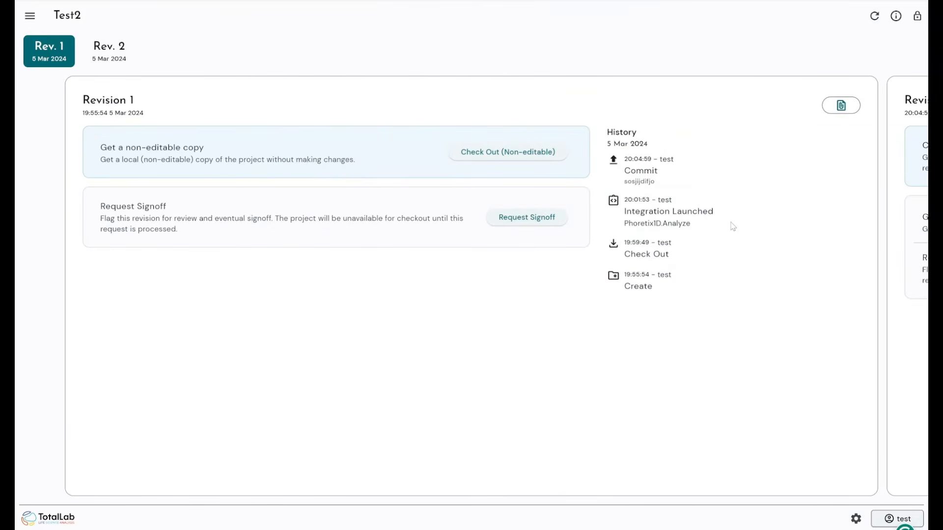
- Inspect the Project Events History, close it, and slide the carousel to Revision 2
left_click(898, 17)
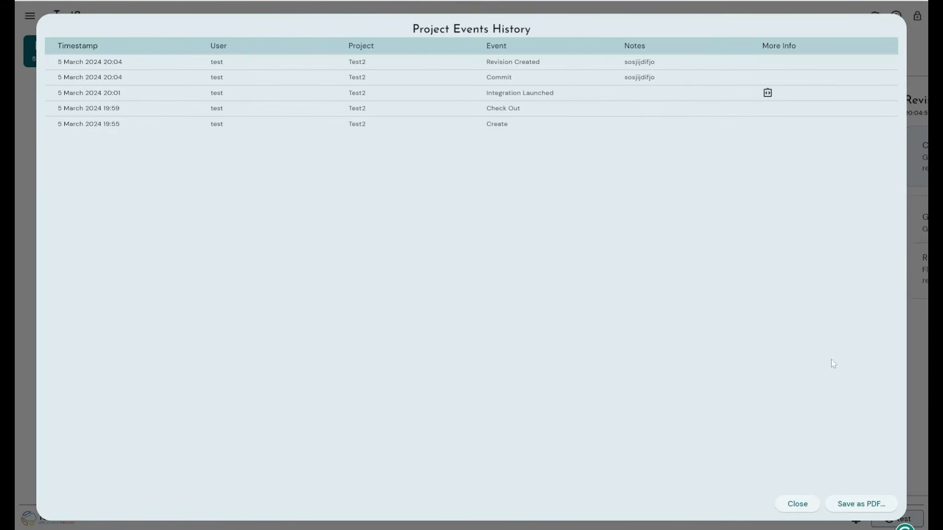
left_click(794, 504)
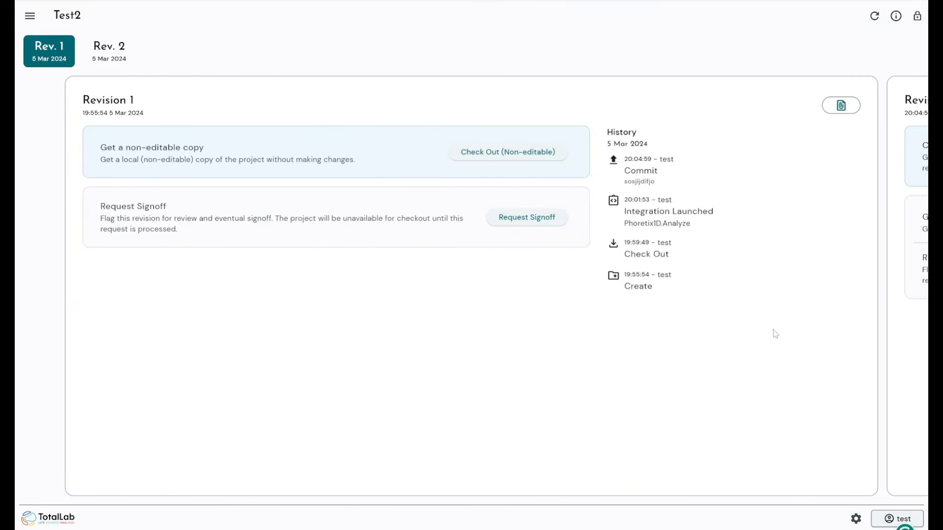
left_click_drag(771, 324, 526, 301)
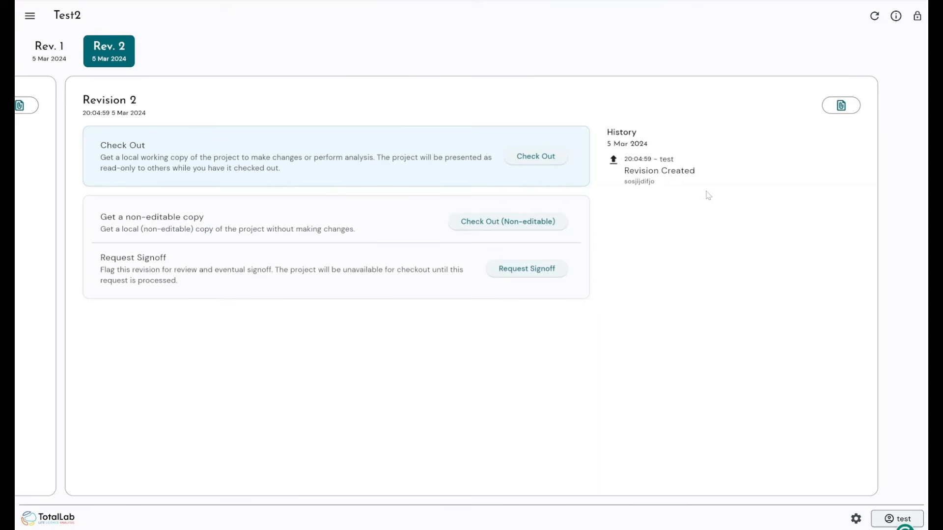
- Check the Revision 1, Revision 2 and Project attachment tabs, ending on Revision 1's file picker
left_click(840, 108)
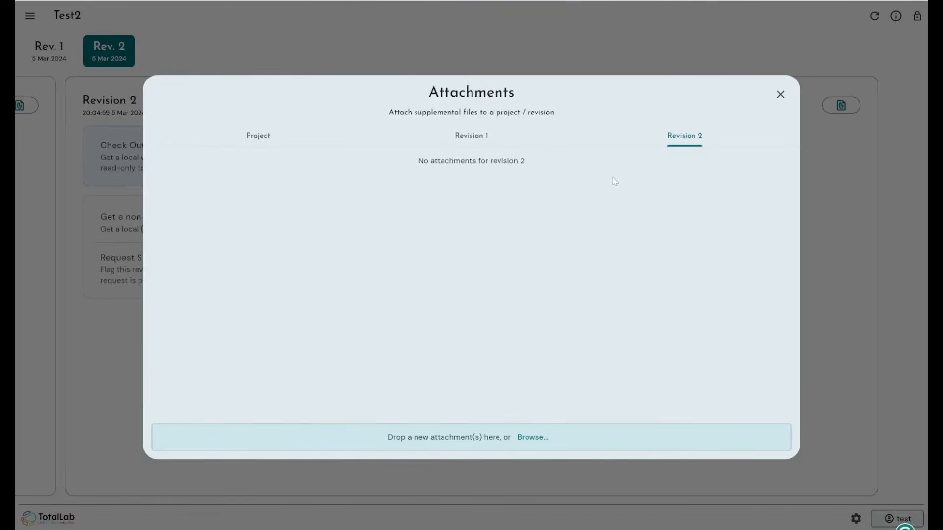
left_click(473, 135)
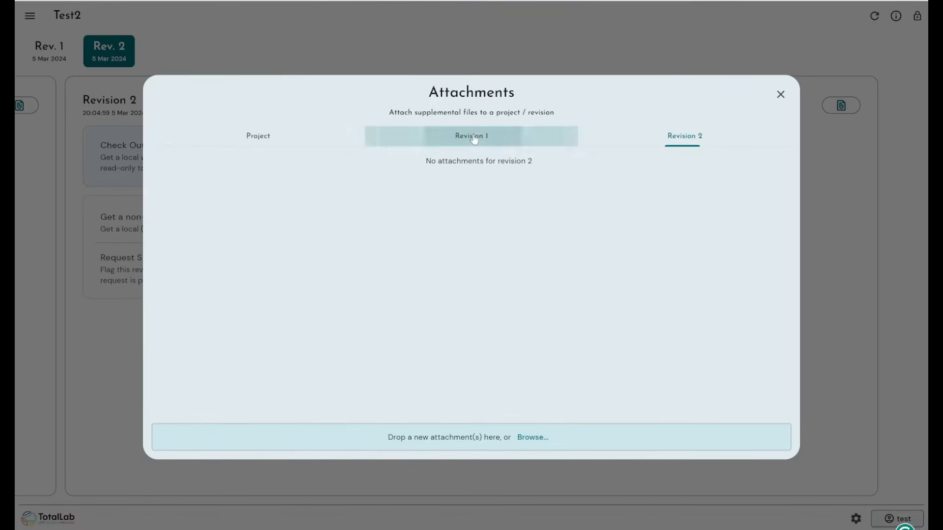
left_click(623, 143)
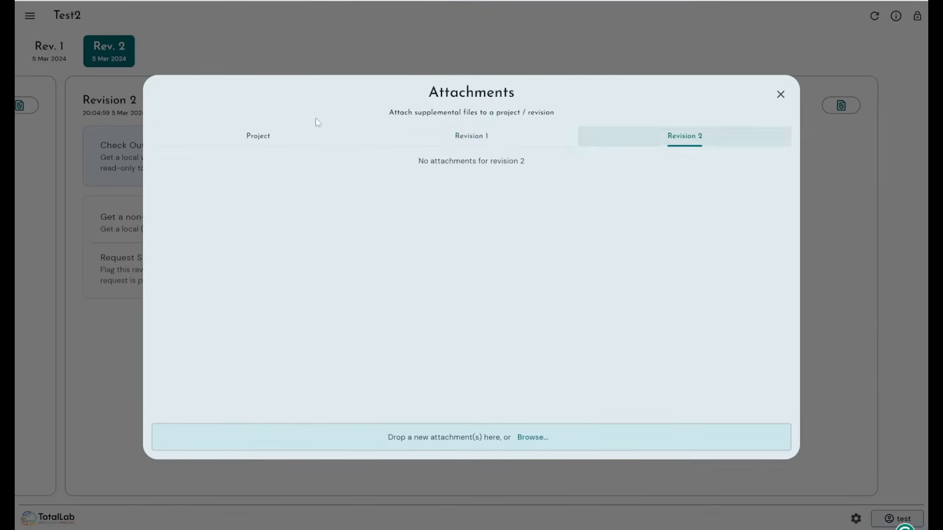
left_click(273, 140)
left_click(441, 141)
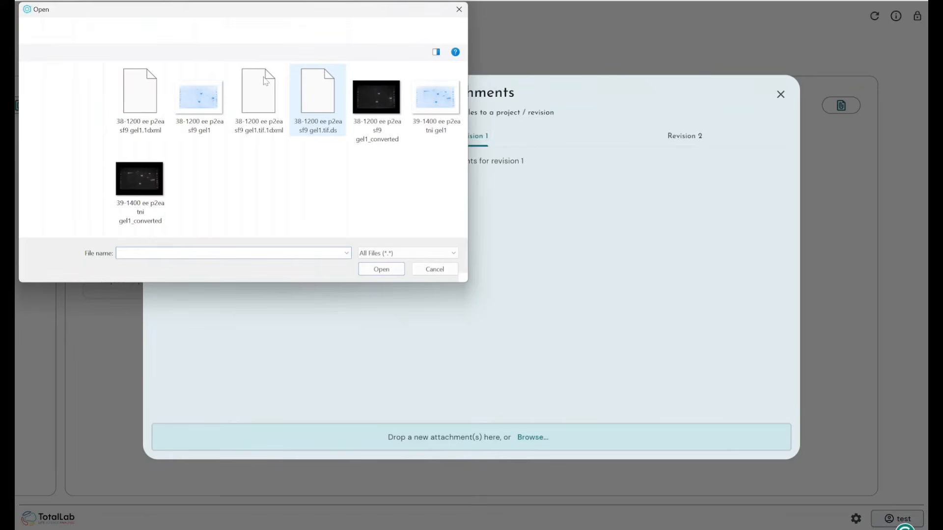
- Close the Open file dialog without attaching anything to Revision 1
left_click(458, 10)
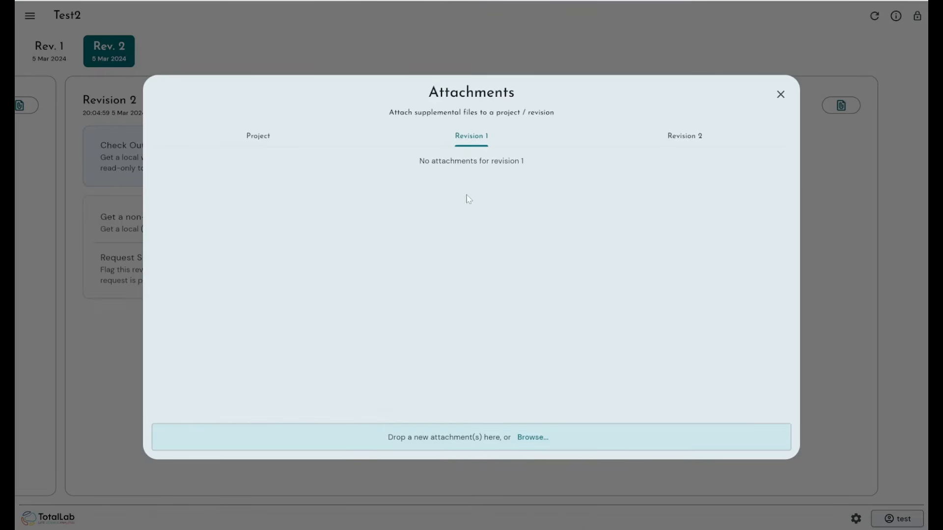
- Toggle between Project, Revision 1 and Revision 2 attachment tabs, confirm all empty, then close Attachments
left_click(657, 142)
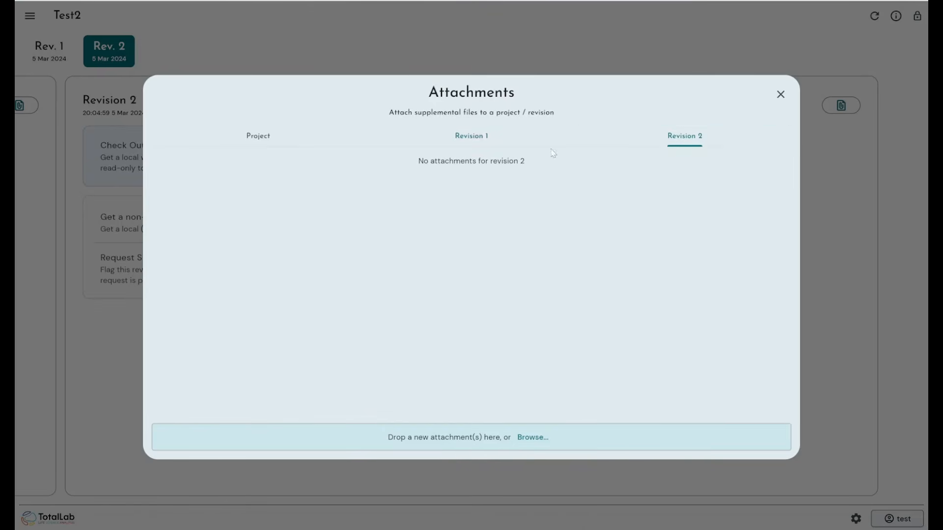
left_click(489, 137)
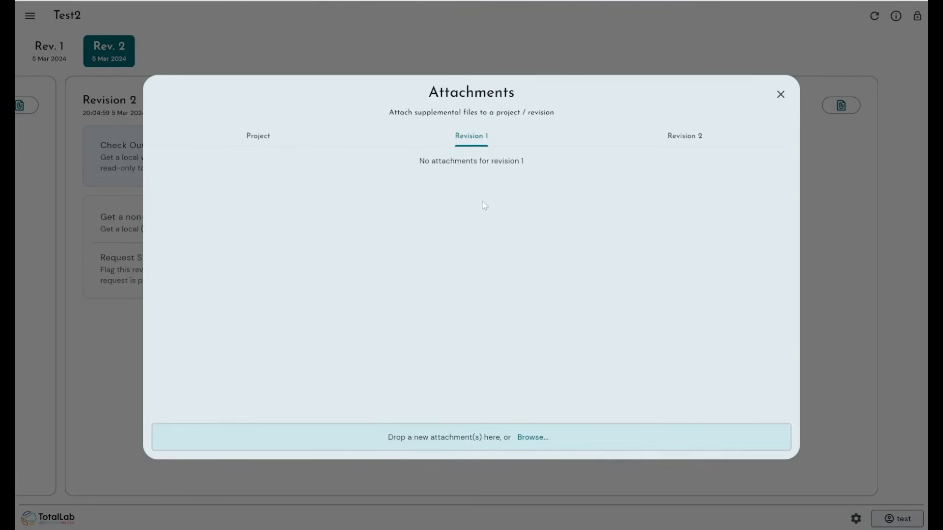
left_click(669, 139)
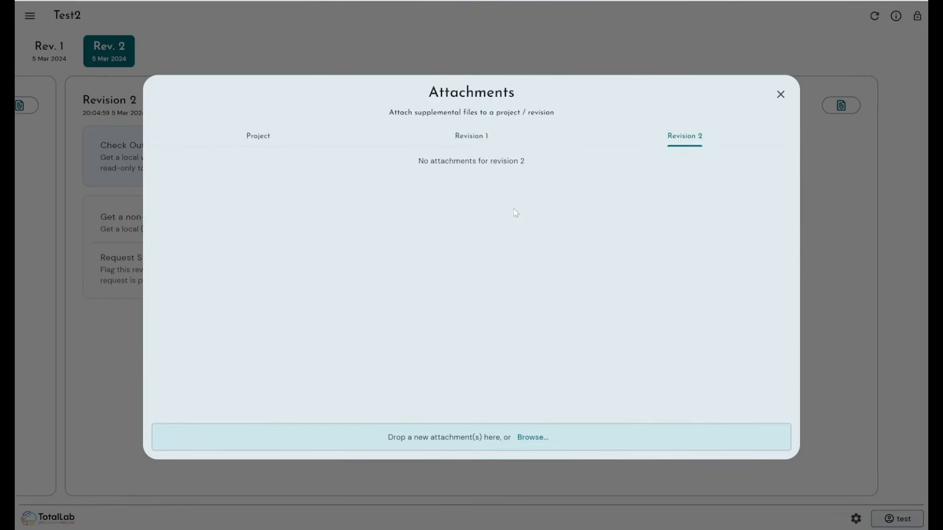
left_click(489, 142)
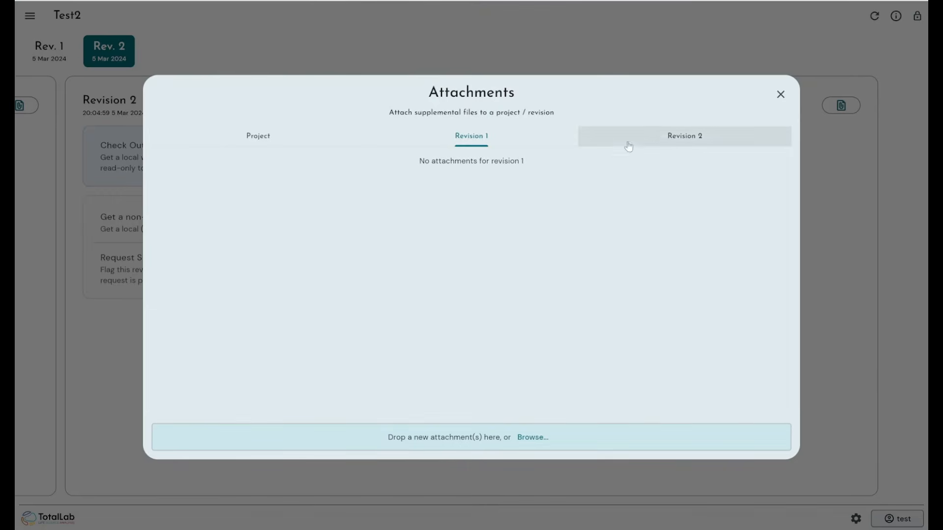
left_click(655, 135)
left_click(503, 140)
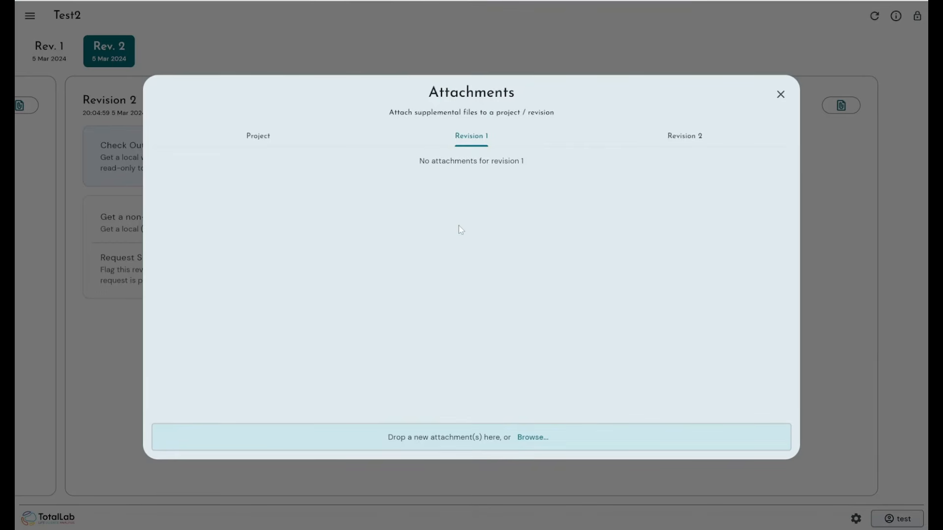
left_click(270, 142)
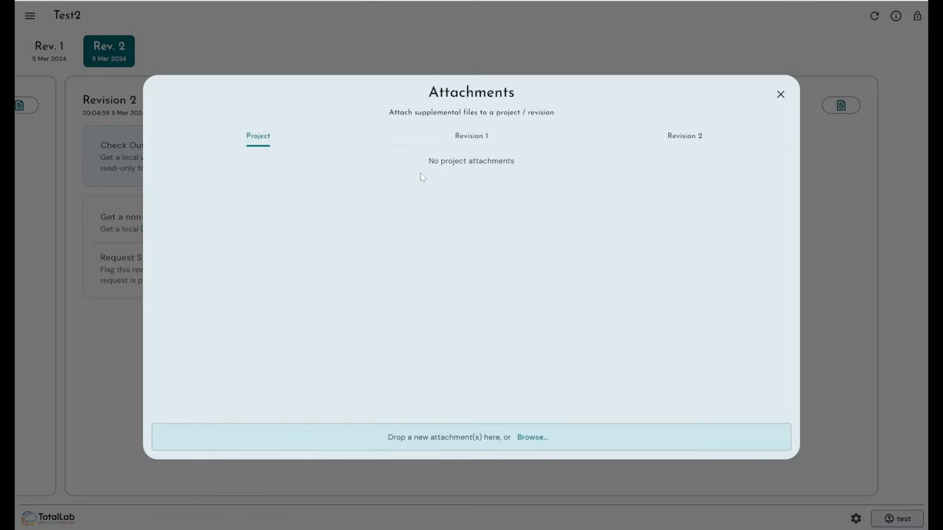
left_click(455, 143)
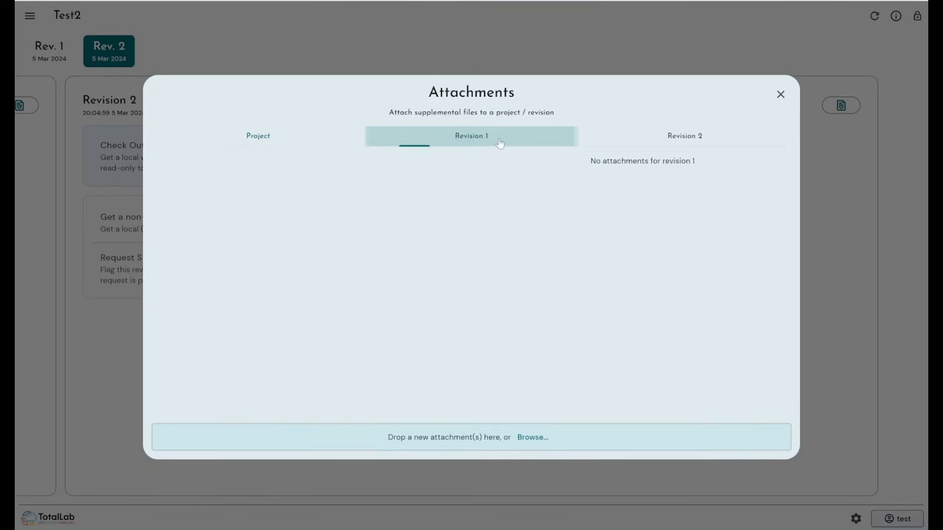
left_click(633, 141)
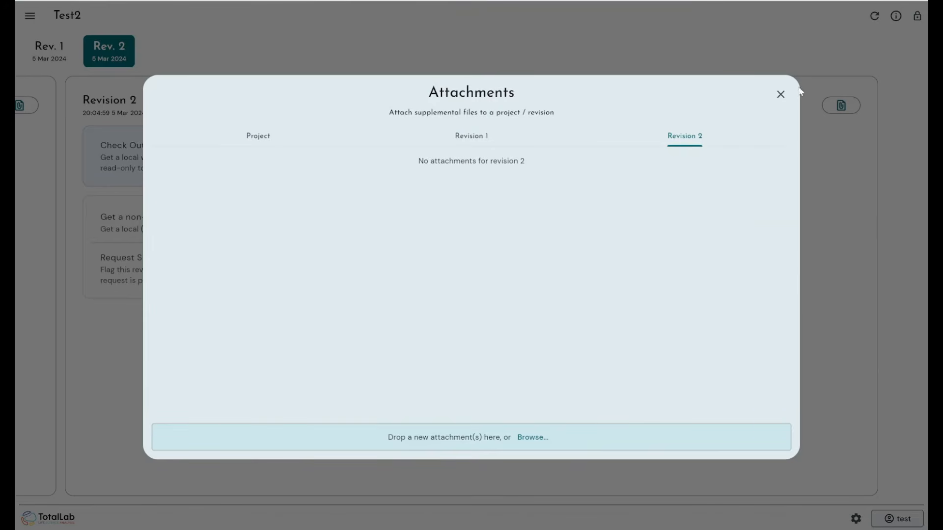
left_click(781, 95)
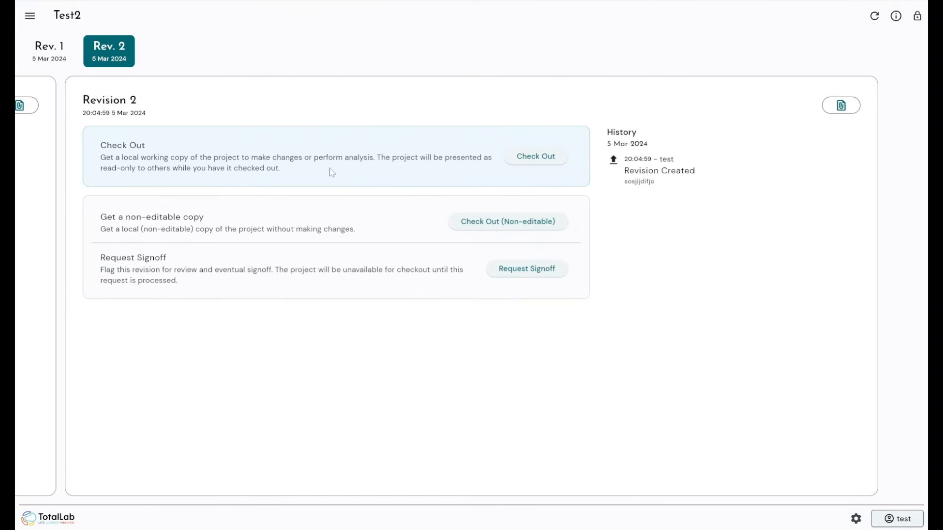
- Request signoff on Revision 2 with the note 'Please signoff analysed per SOP 1.1'
left_click(527, 271)
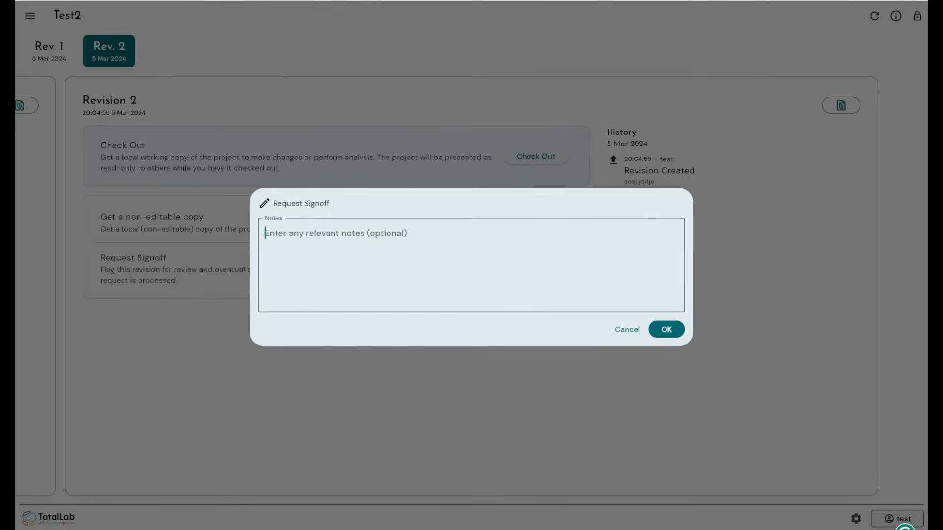
type("Please signo")
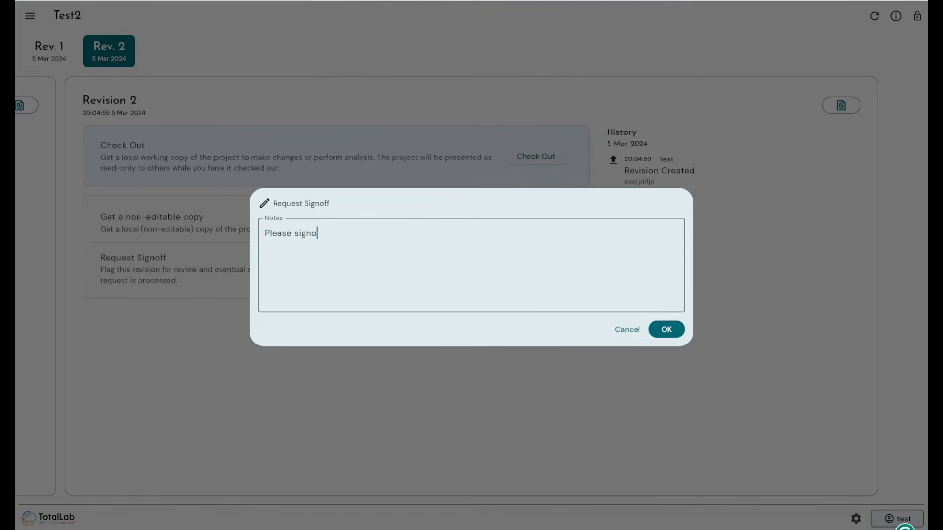
type("ff analysed per SOP 1.1")
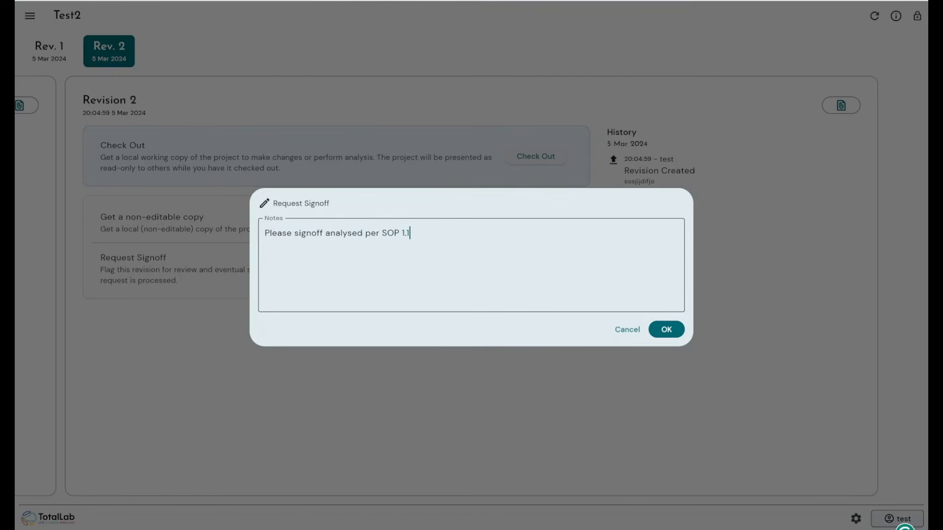
left_click(670, 335)
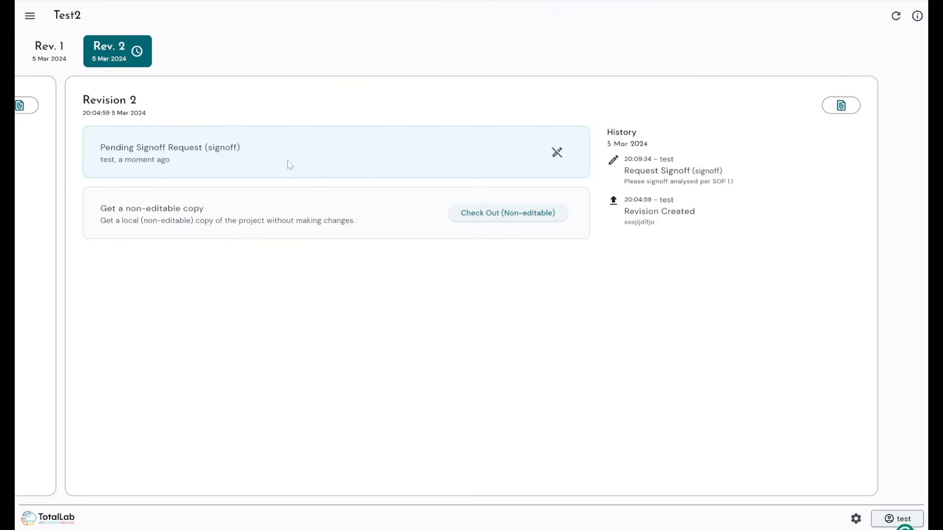
- Cancel Revision 2's pending signoff request with the note 'woops forgot something'
left_click(557, 152)
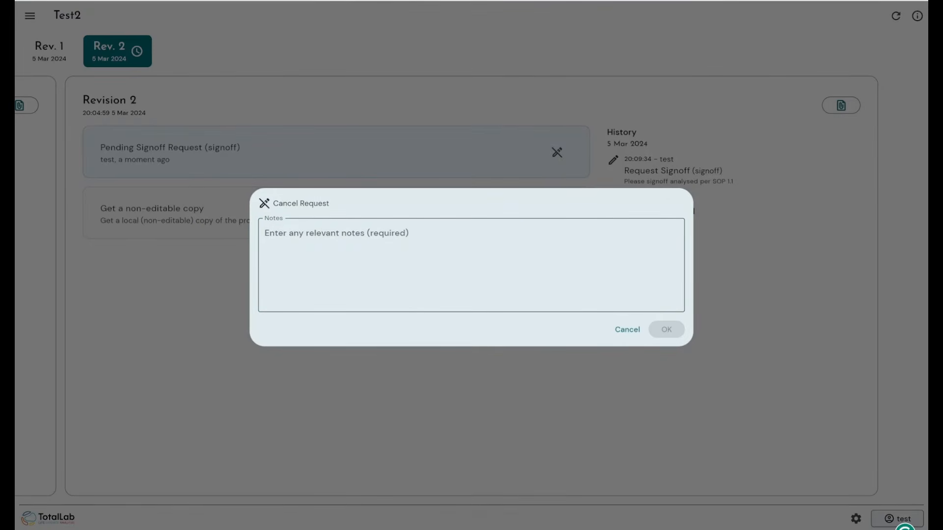
type("woop")
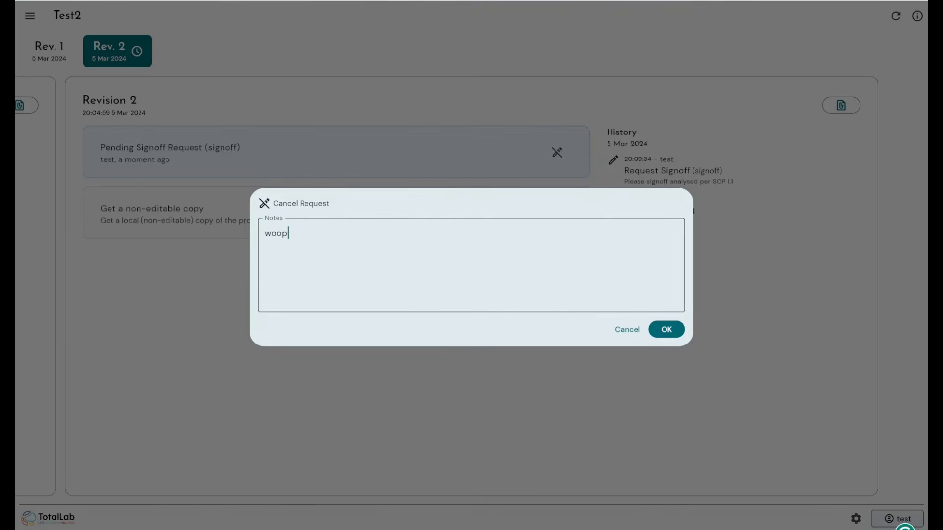
type("s forgot something")
key("Return")
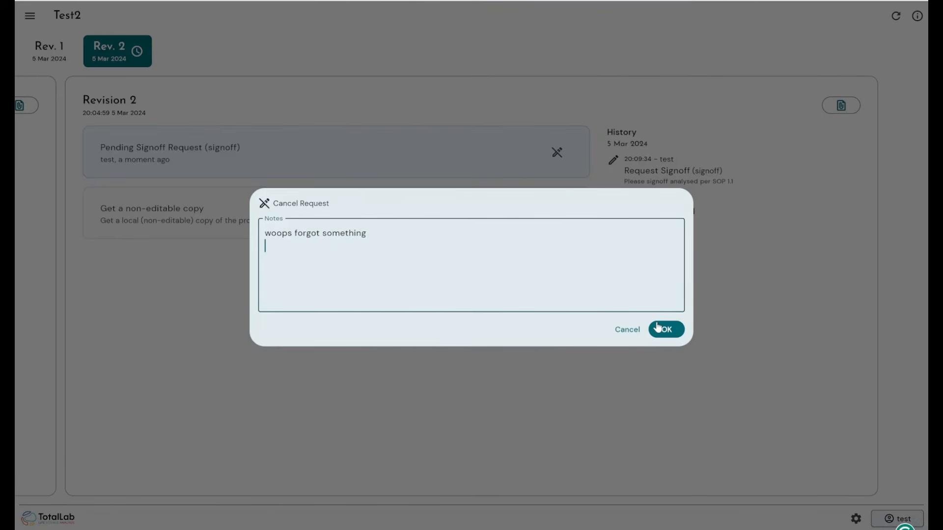
left_click(658, 328)
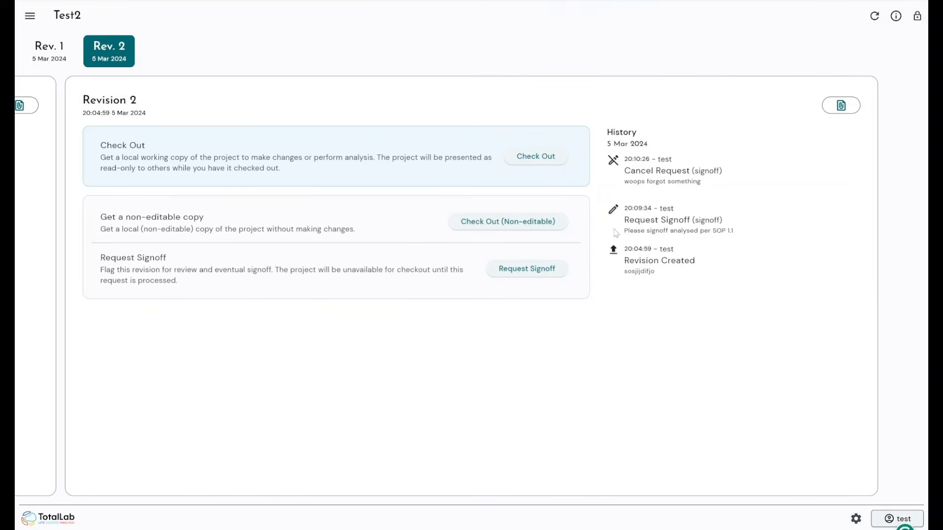
left_click(648, 220)
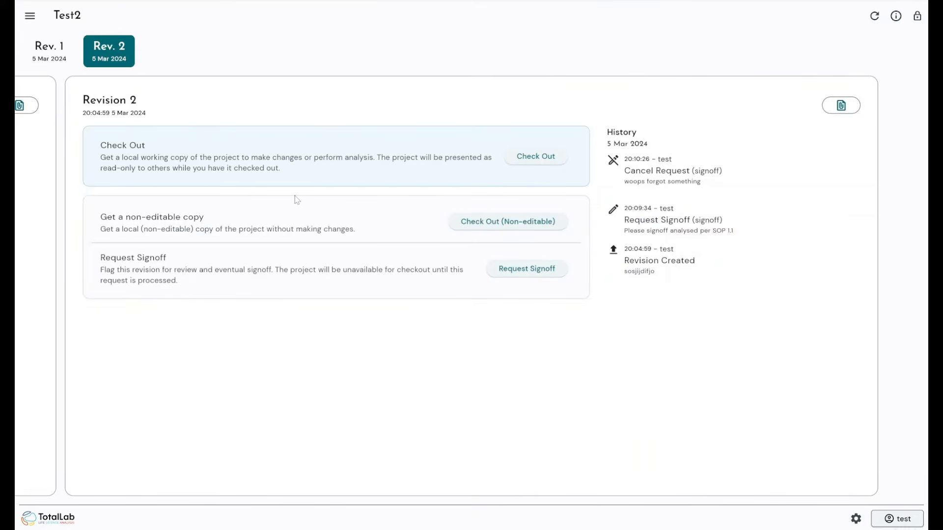
- Lock the Test2 project with the account password so only non-editable copies can be checked out
left_click(917, 17)
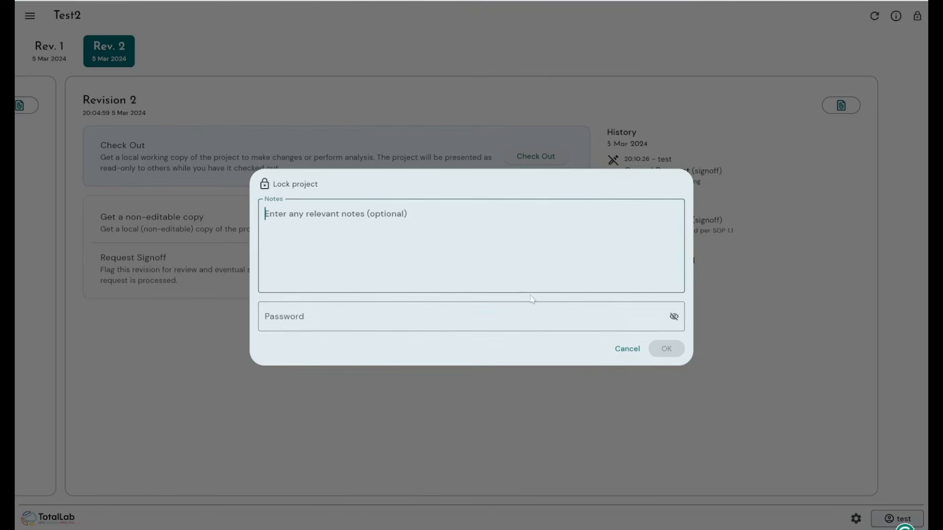
key("Tab")
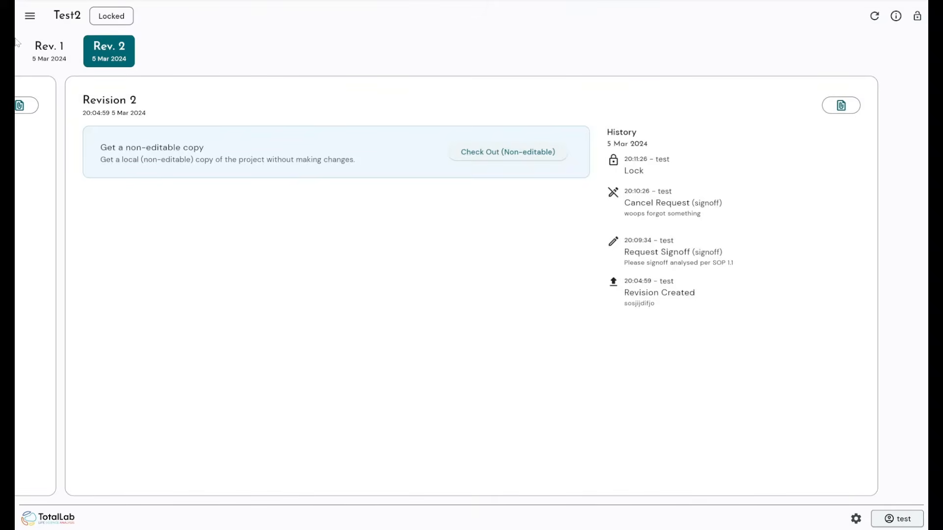
left_click(19, 15)
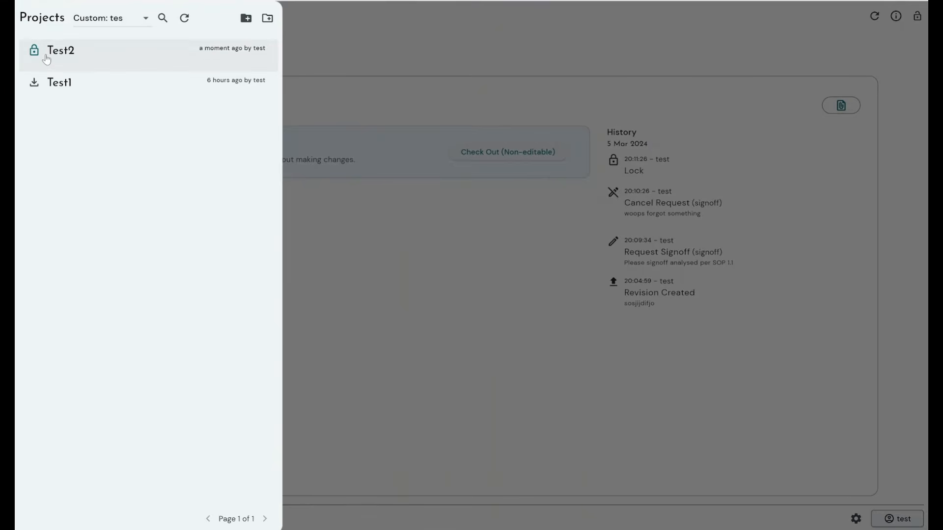
left_click(103, 18)
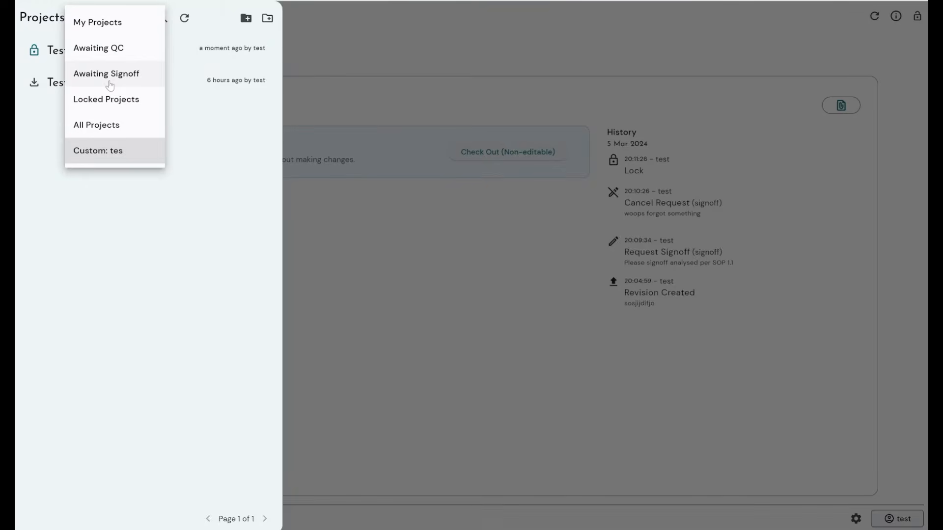
left_click(392, 254)
left_click(392, 254)
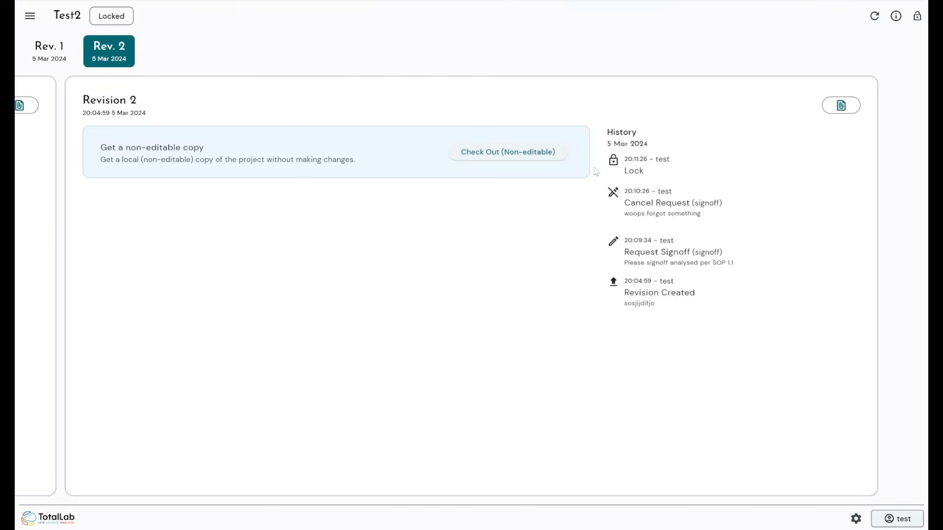
- Submit an unlock request for Test2 by entering the account password and confirming
left_click(918, 16)
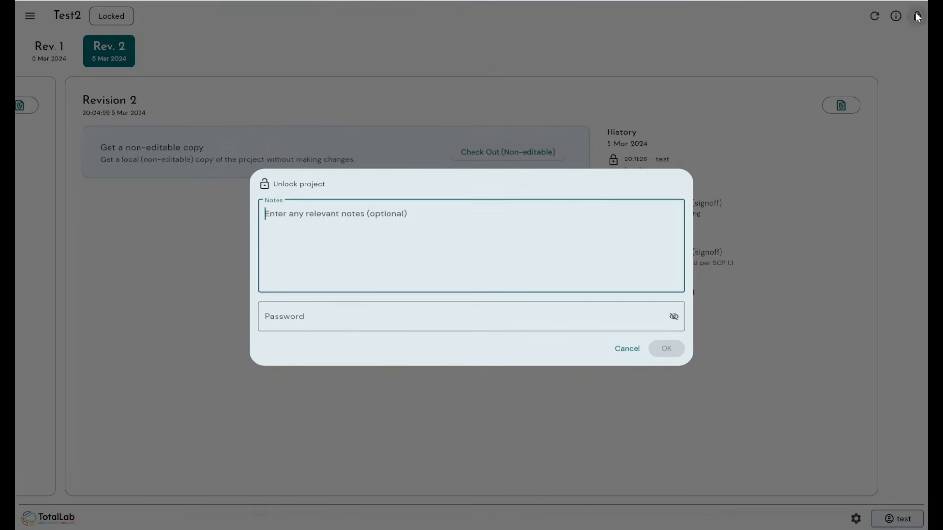
key("Tab")
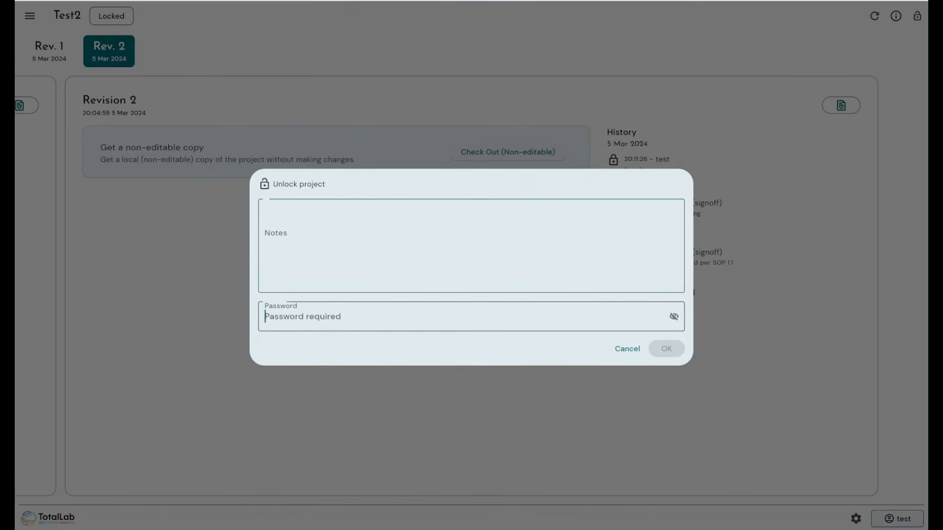
type("test")
key("Return")
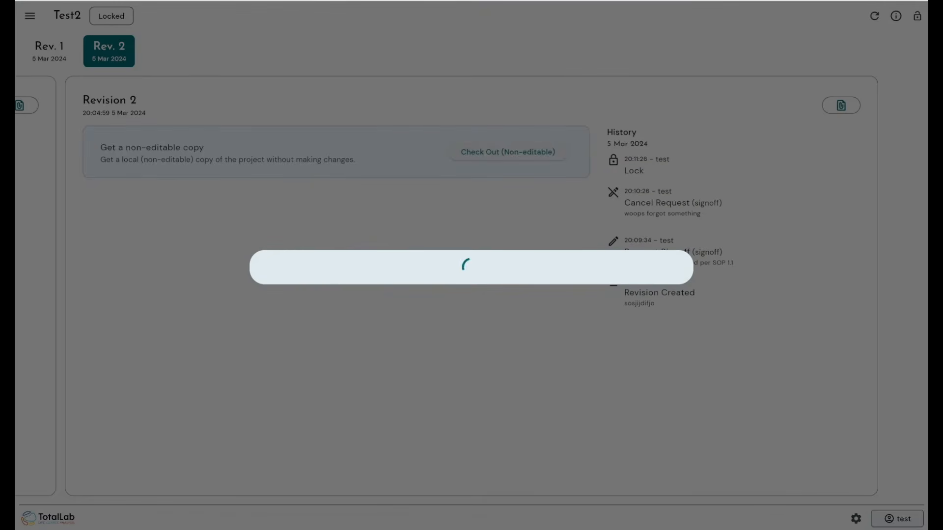